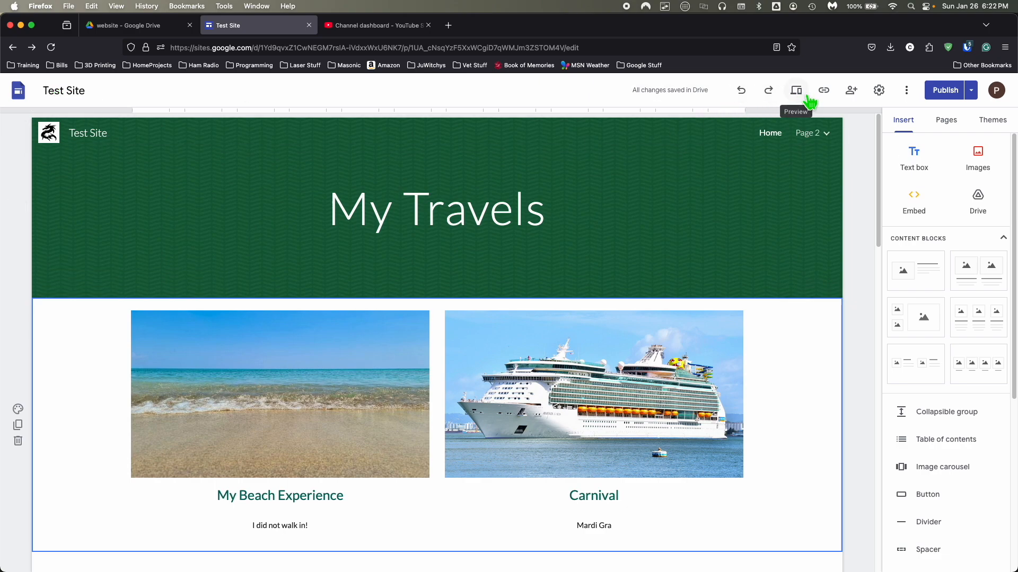
Preview the Test Site home page in the large screen, tablet and phone layouts.
click(808, 98)
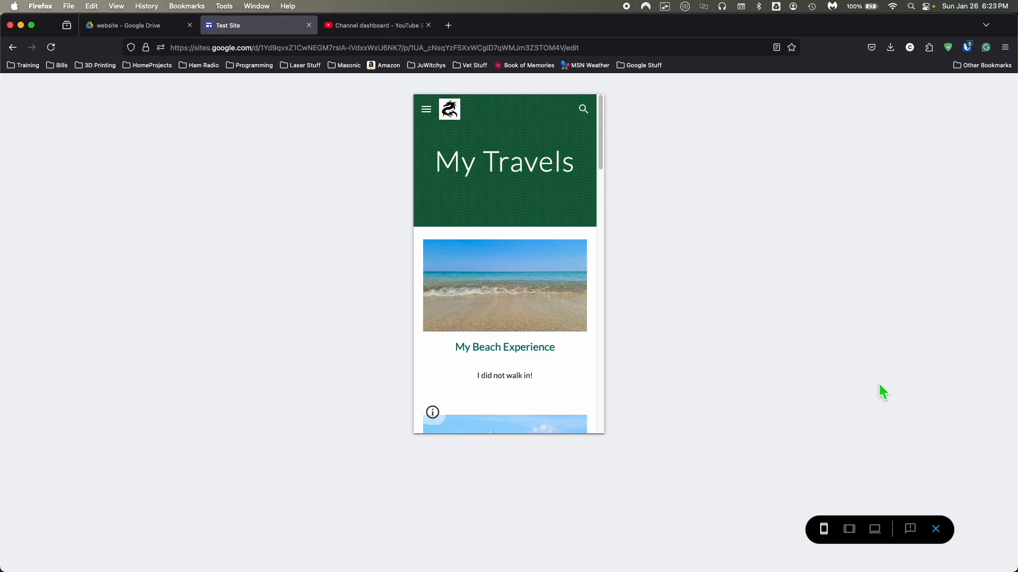
click(885, 539)
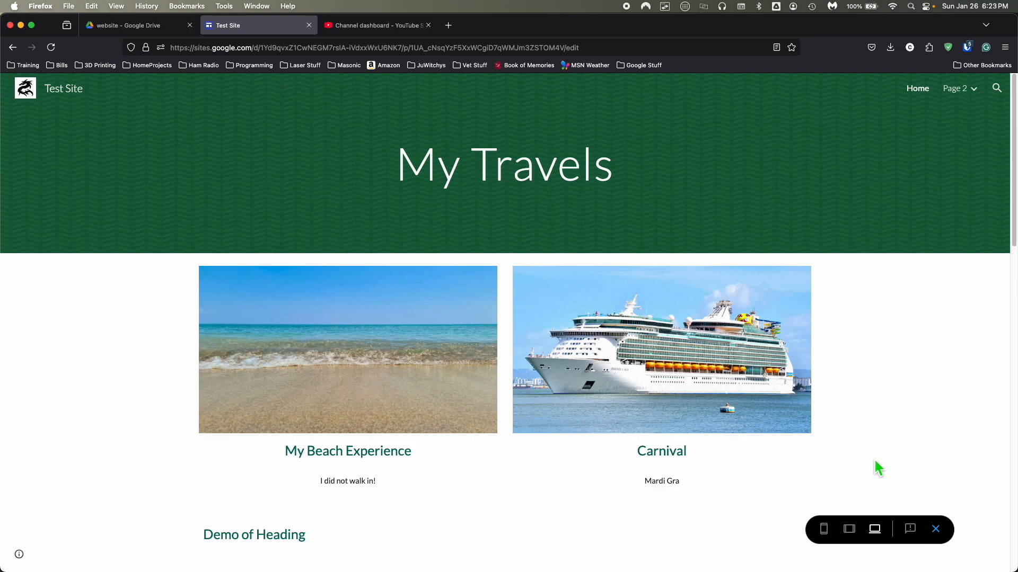
click(858, 536)
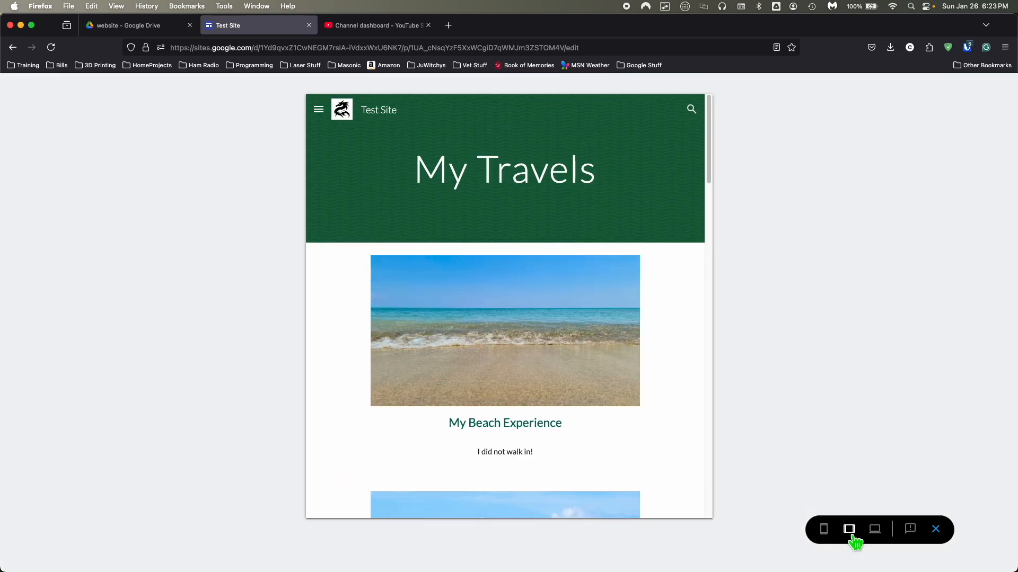
click(824, 529)
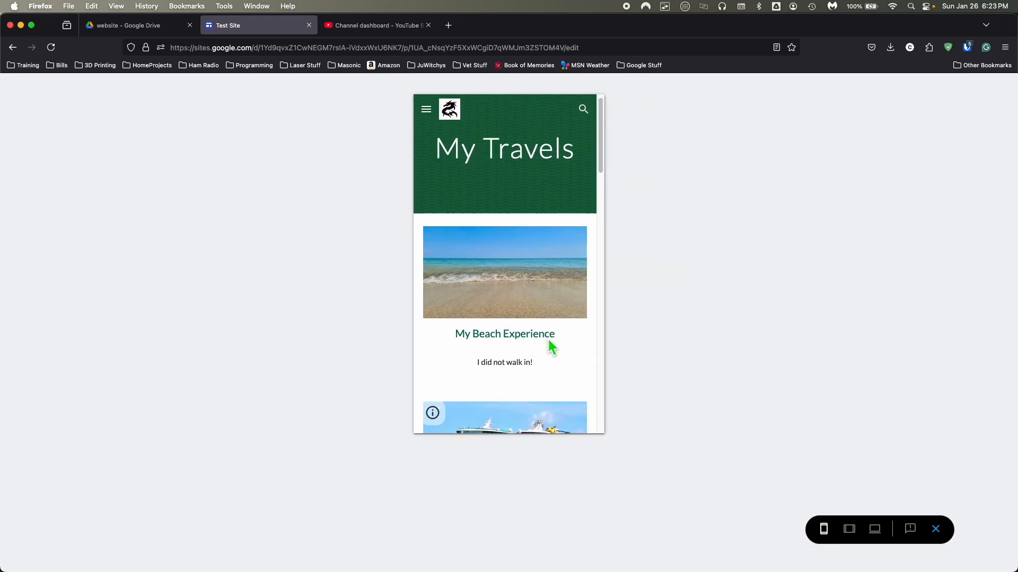
Look through the home page in the phone preview, return to its beginning and exit the preview.
scroll(550, 345, down, 5)
scroll(550, 345, up, 3)
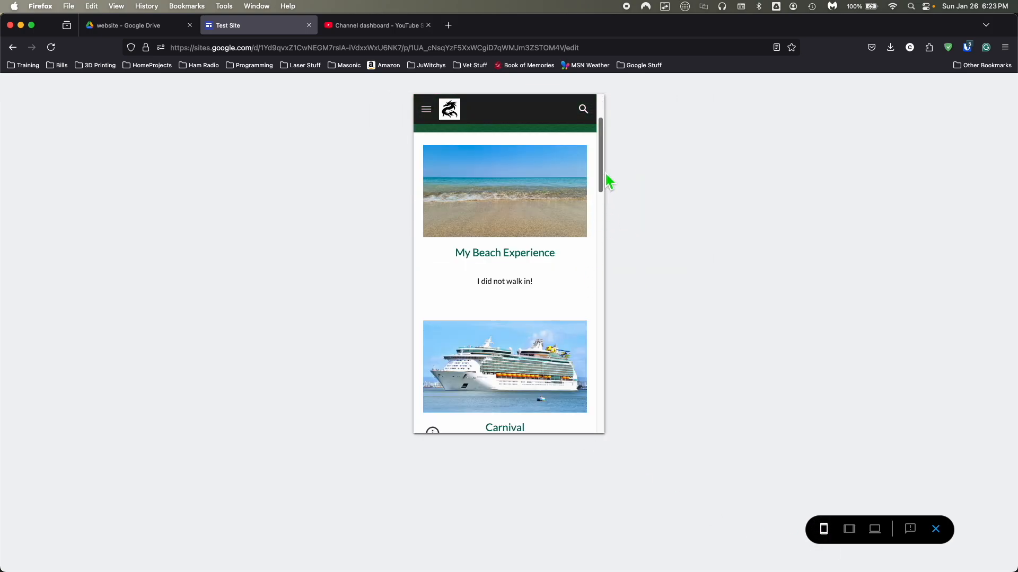
drag(606, 174, 604, 154)
scroll(551, 371, down, 1)
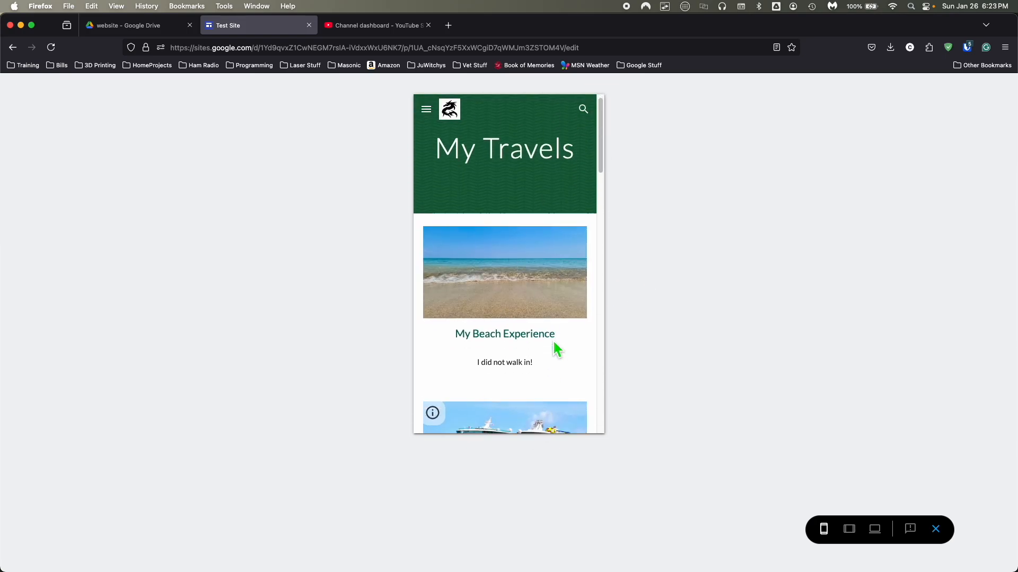
scroll(554, 343, down, 8)
scroll(554, 347, down, 5)
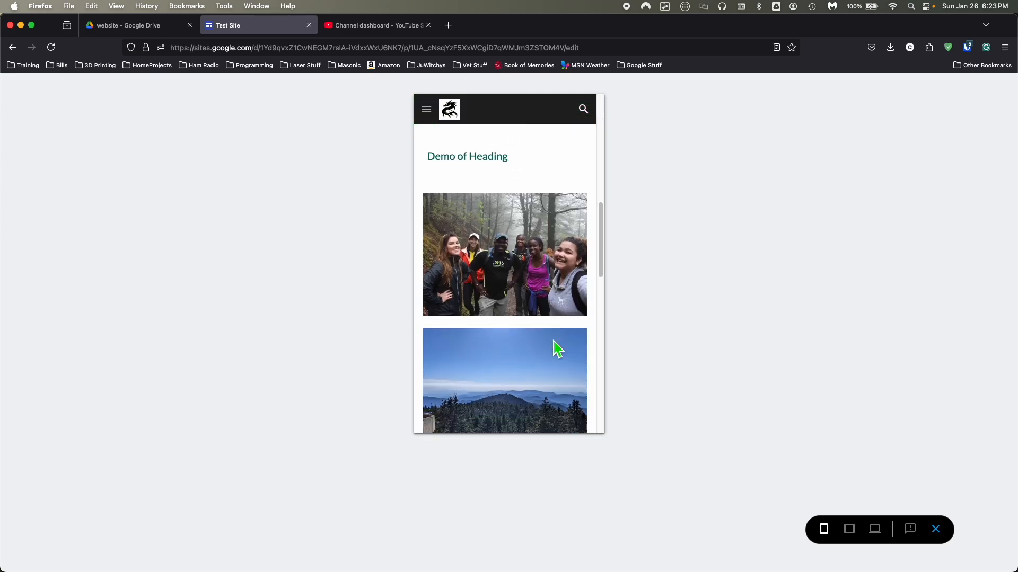
scroll(555, 349, up, 4)
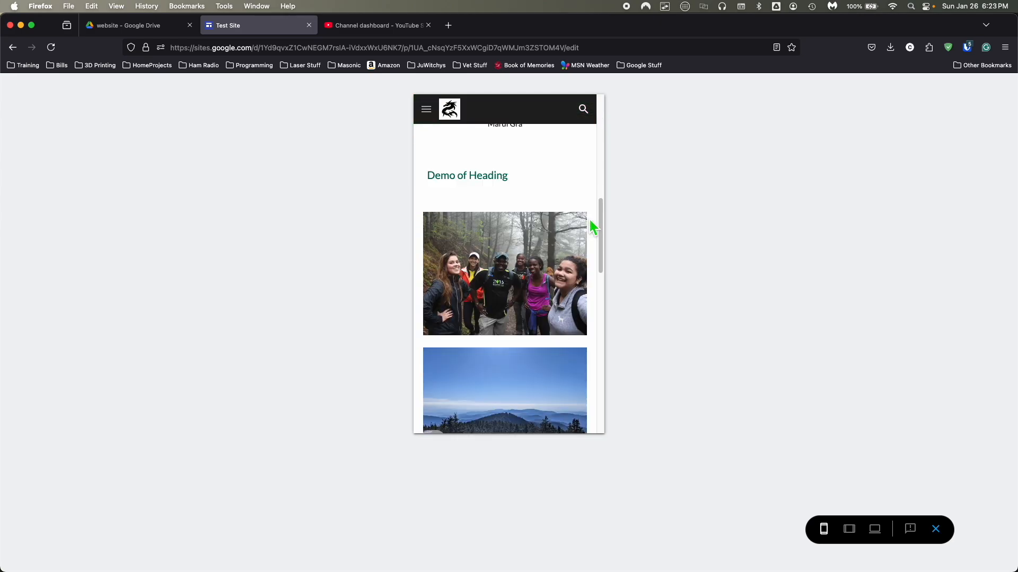
drag(604, 234, 625, 69)
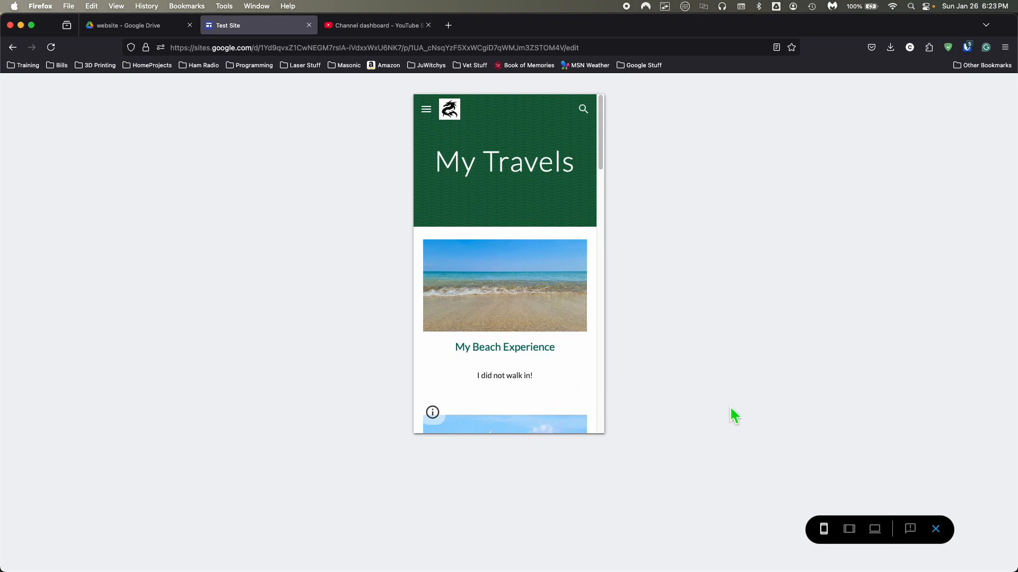
click(943, 534)
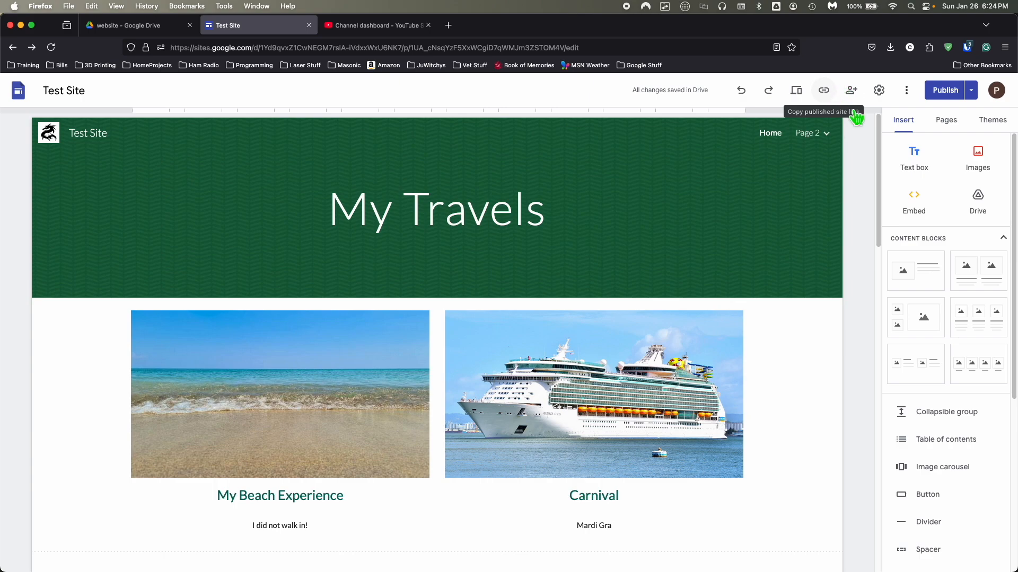
Unpublish the Test Site and accept that it will no longer be live.
click(975, 94)
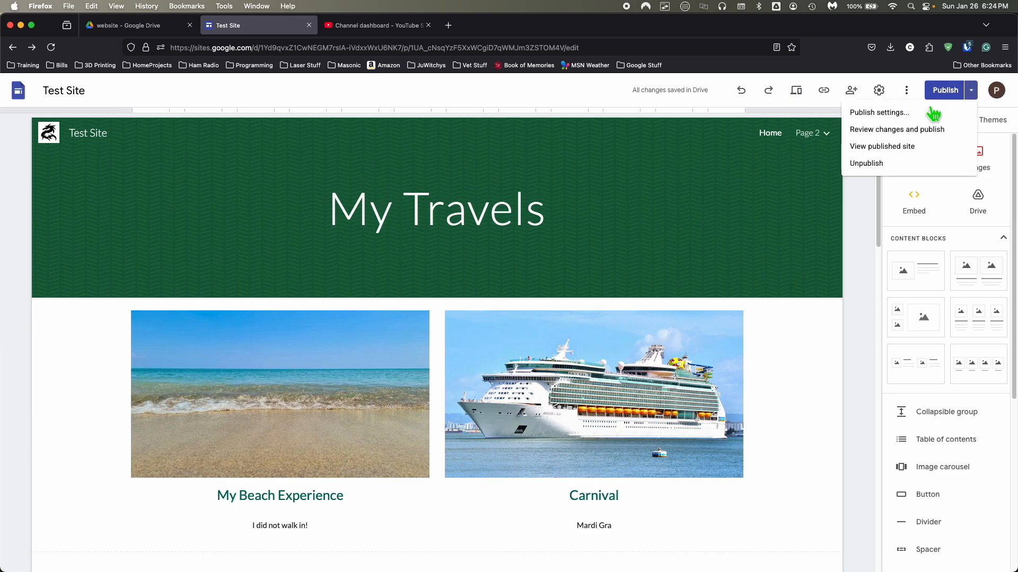
click(868, 166)
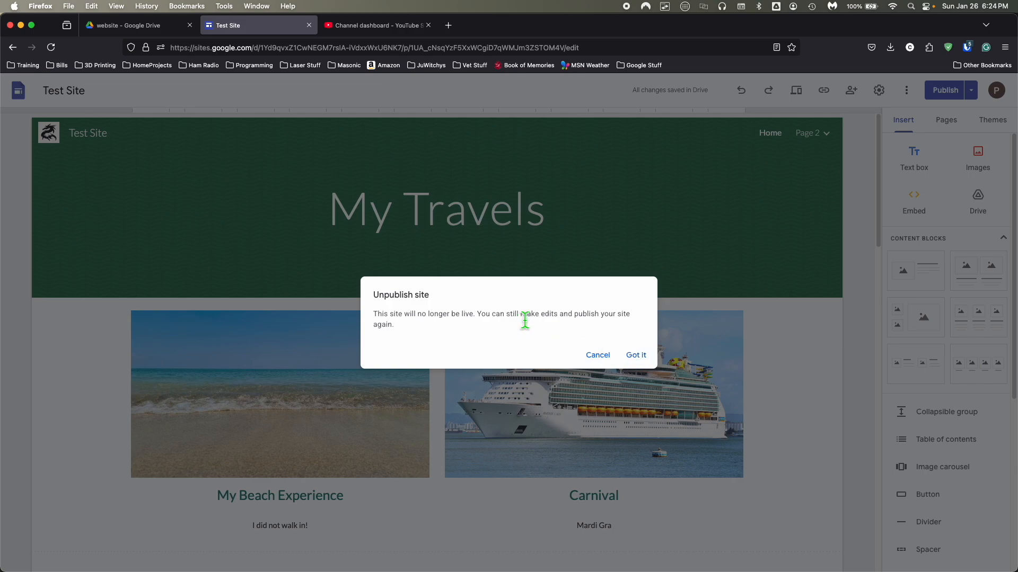
click(638, 359)
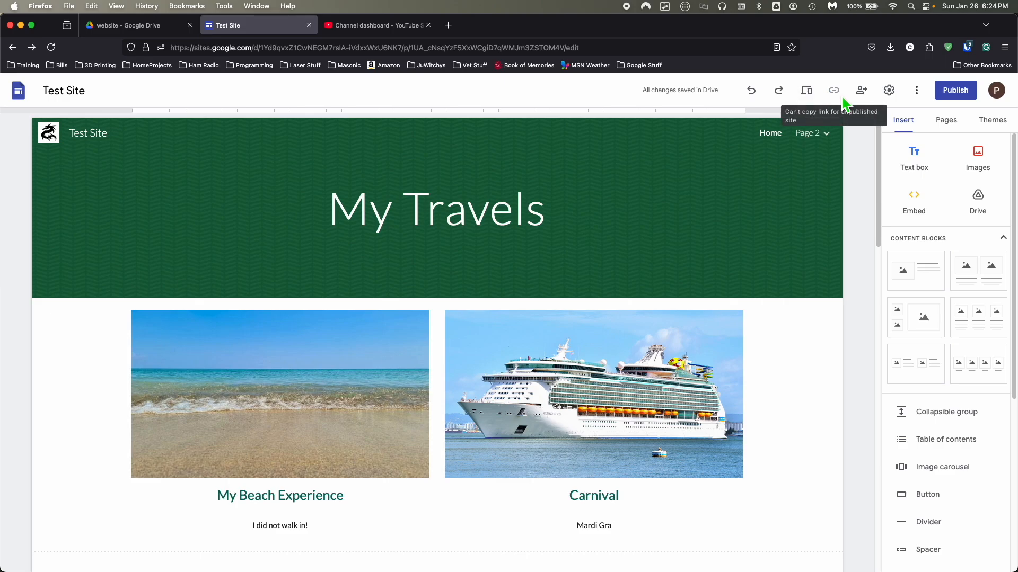
Publish the site to the web under the address mytravelscaveman.
click(970, 97)
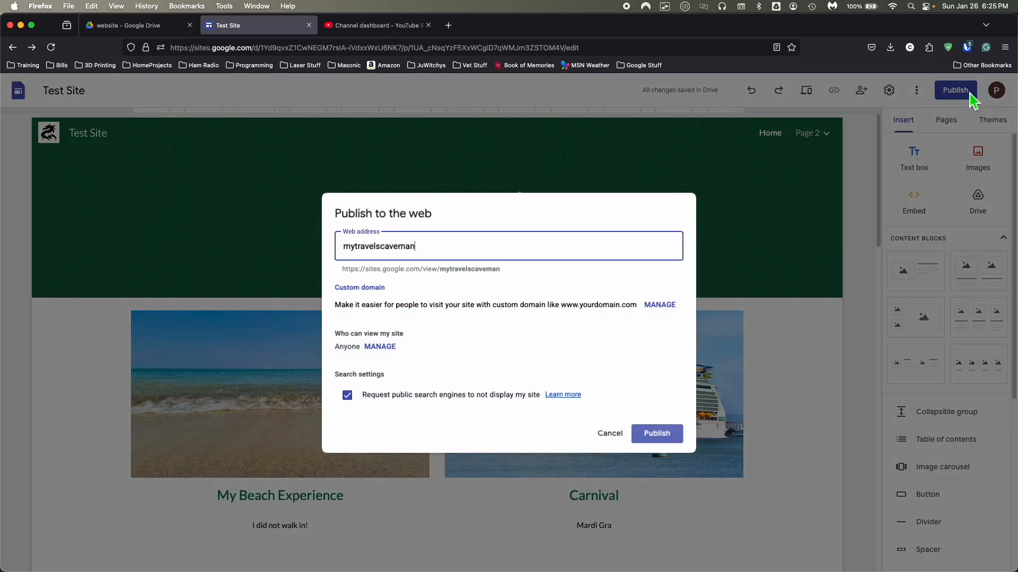
double_click(394, 248)
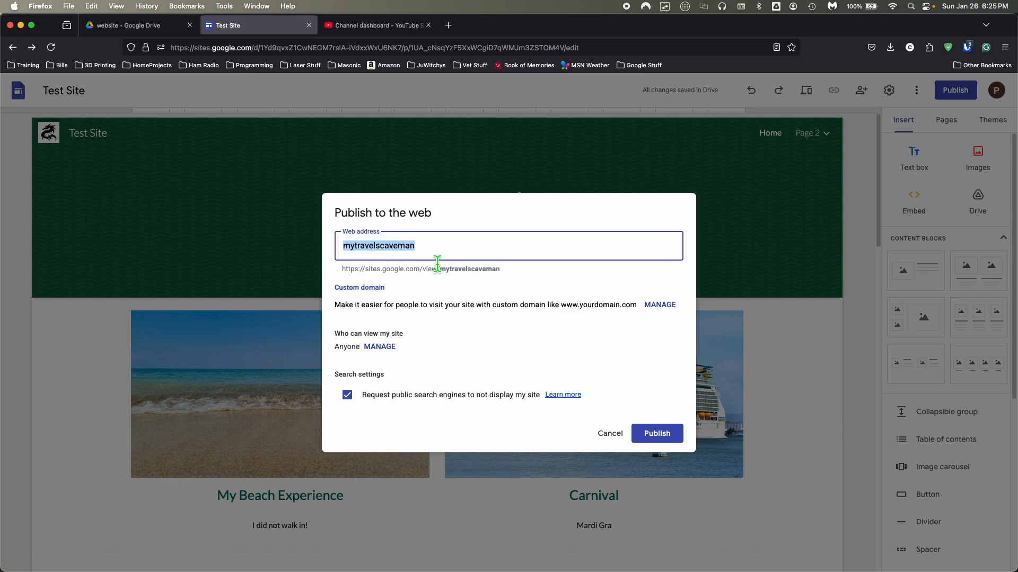
click(668, 442)
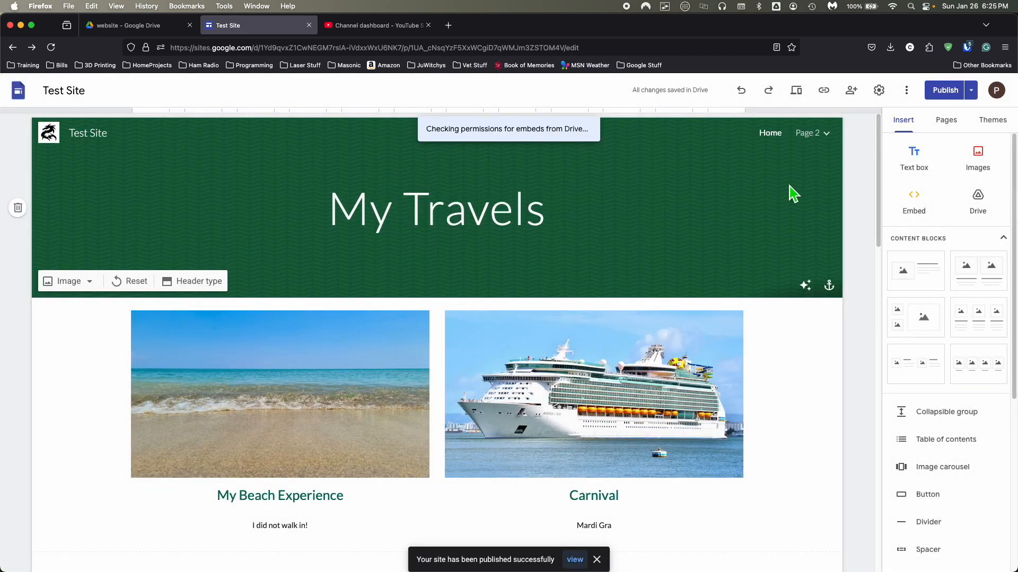
Copy the published site link, open it in a new browser tab and look over the live home page.
click(825, 91)
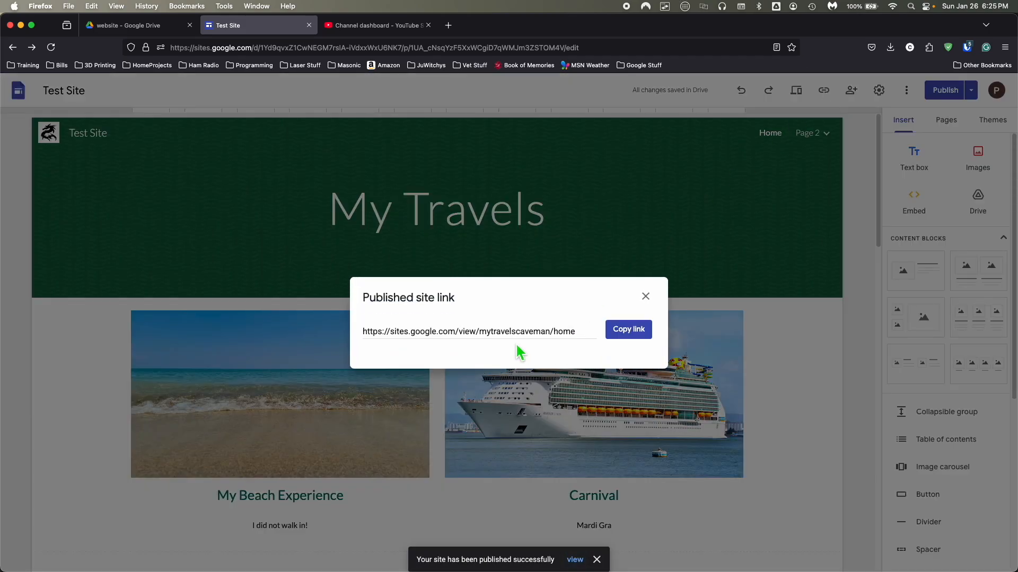
click(631, 332)
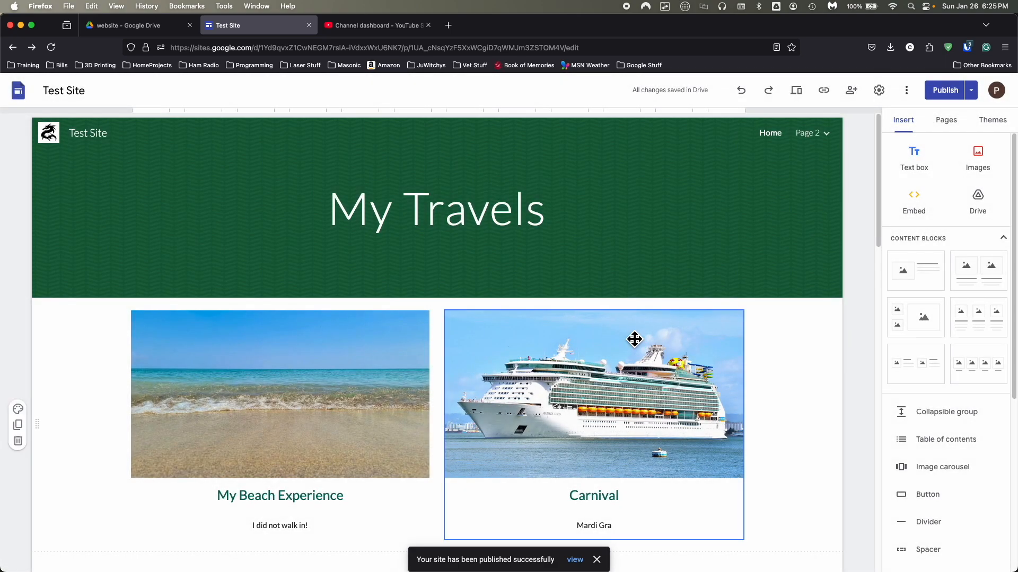
click(448, 24)
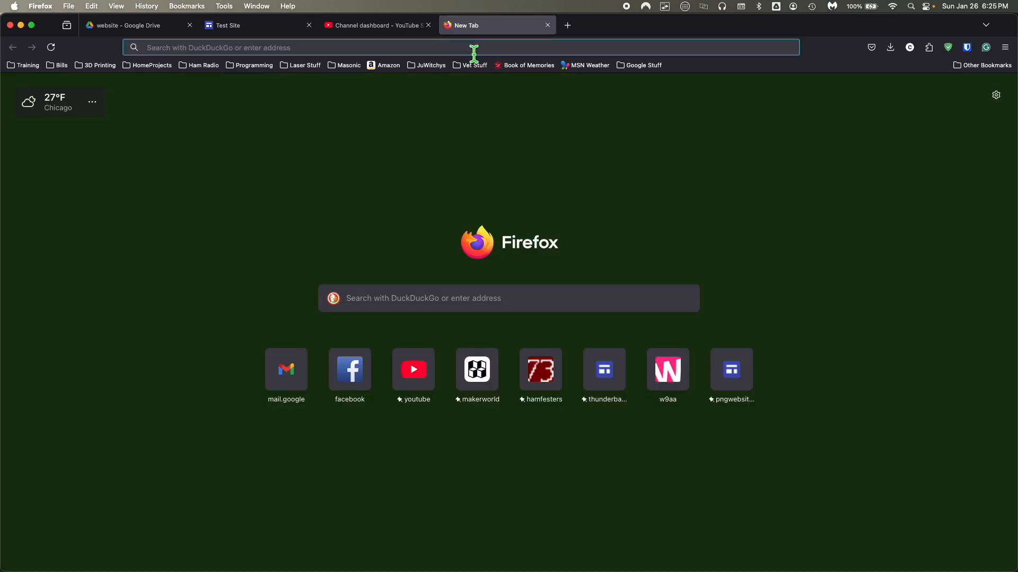
text(https://sites.google.com/view/mytravelscaveman/home)
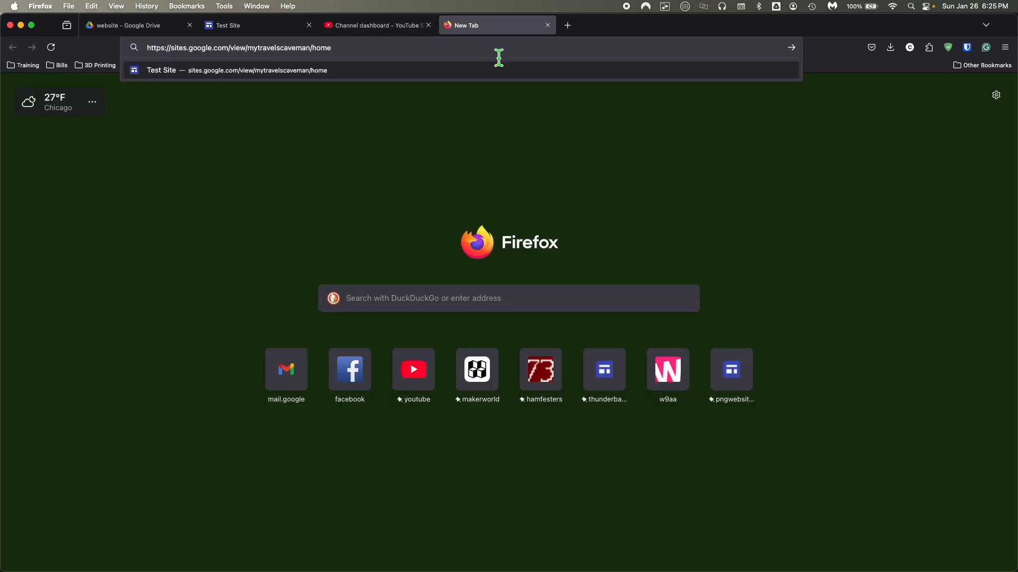
key(Return)
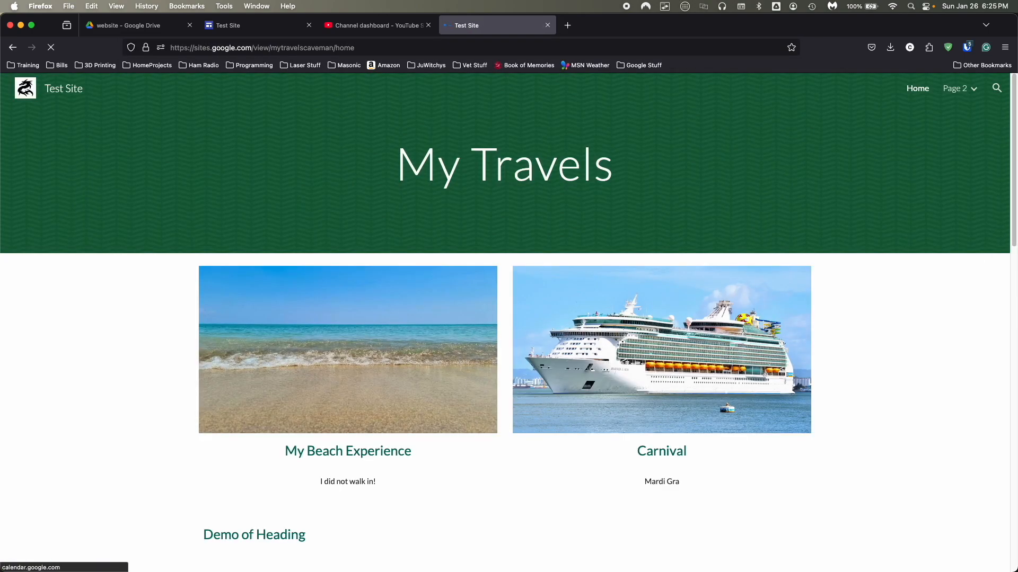
scroll(822, 396, down, 4)
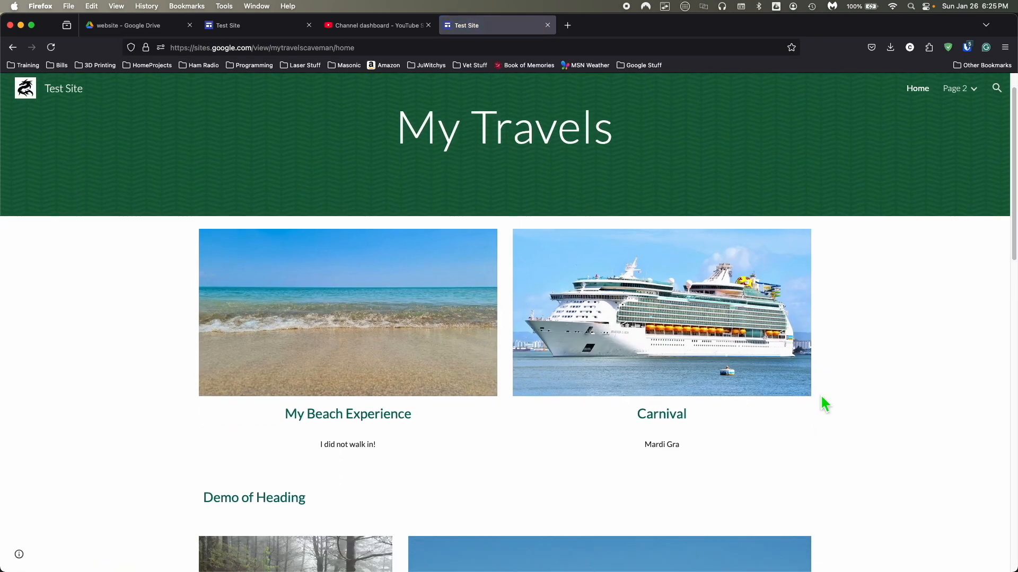
scroll(821, 397, up, 4)
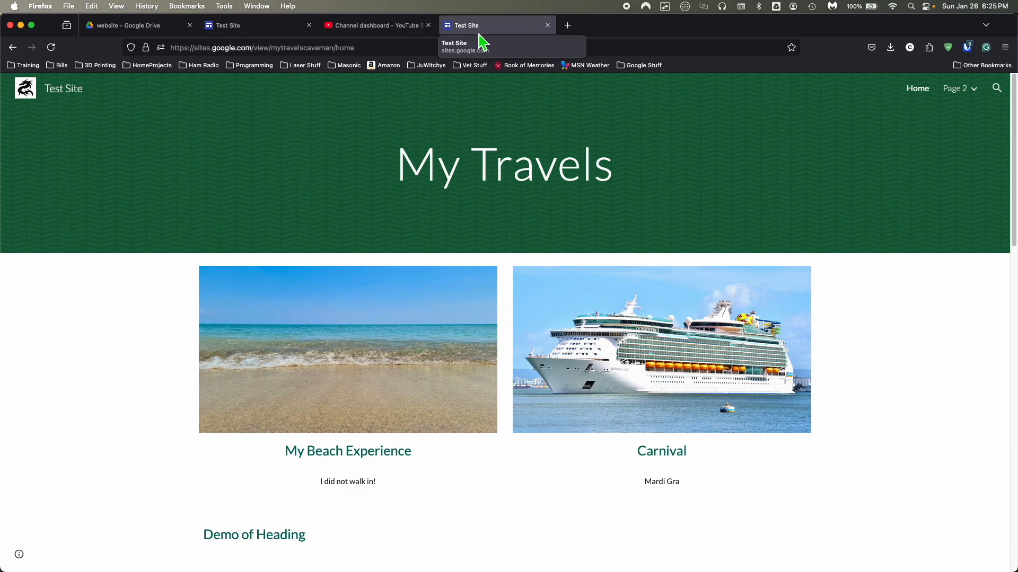
Return to the site editor and check the people and general access in the sharing settings.
click(229, 31)
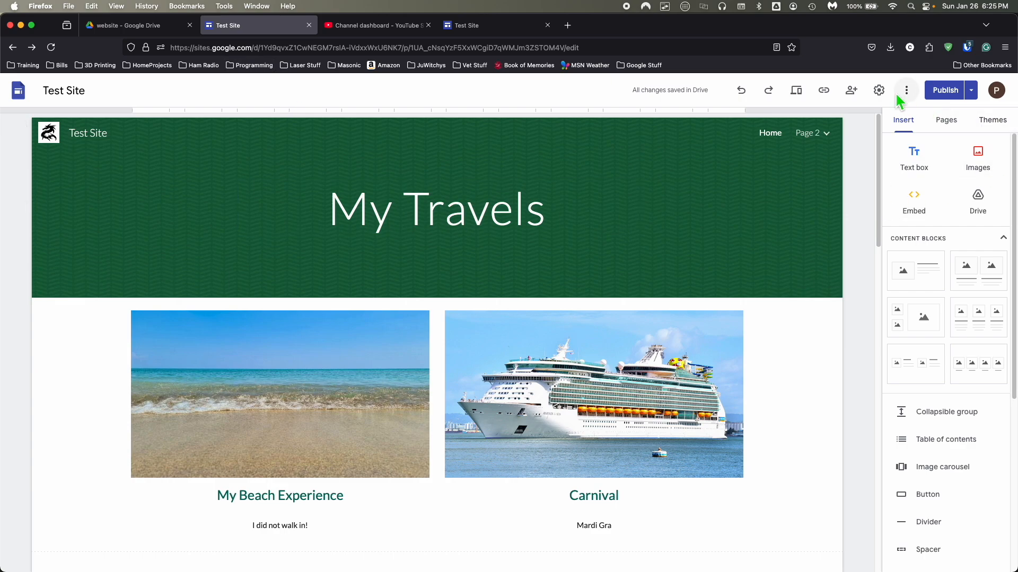
click(852, 95)
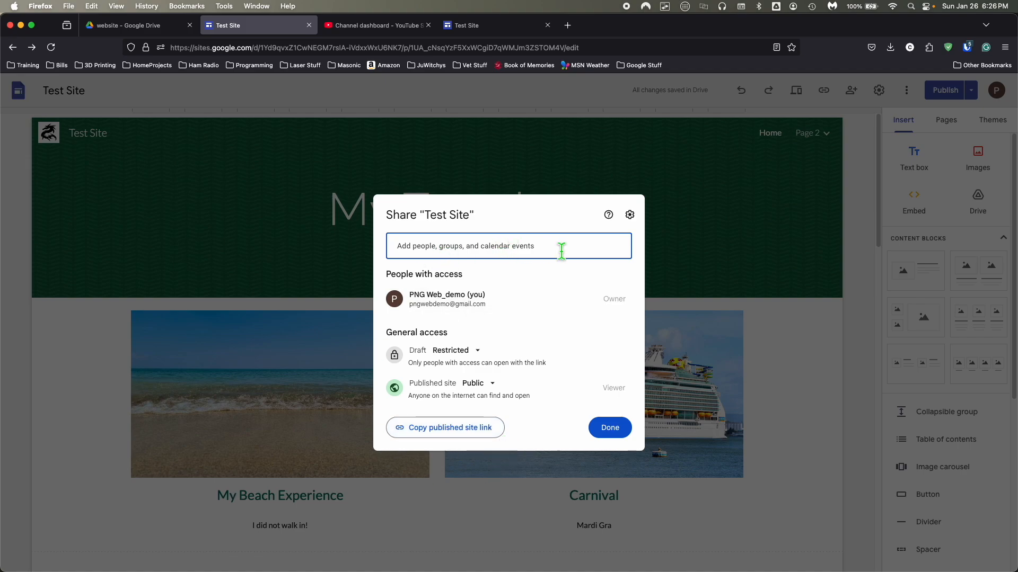
click(611, 440)
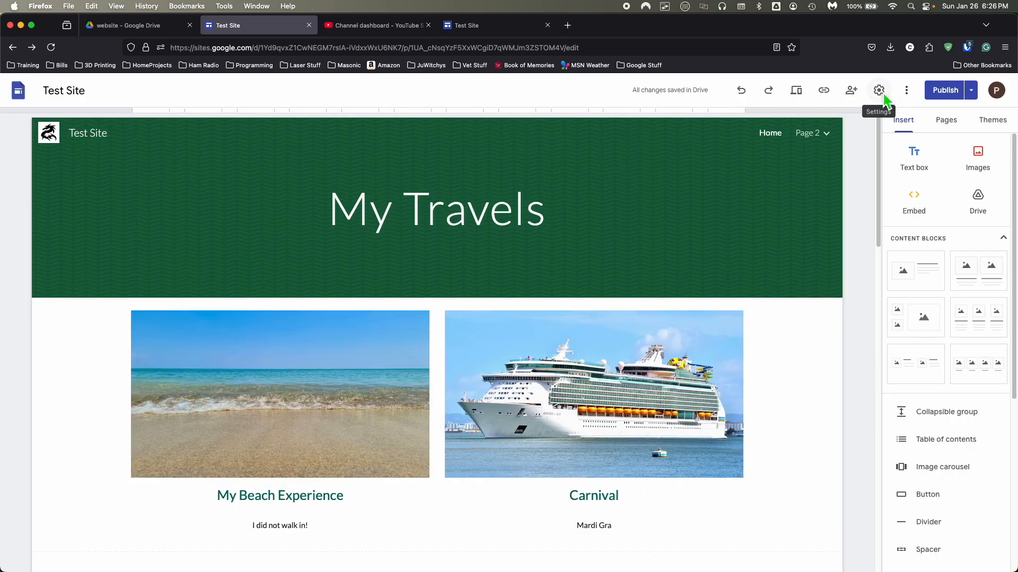
Set the site's navigation mode to Side and the navigation color to Black.
click(879, 92)
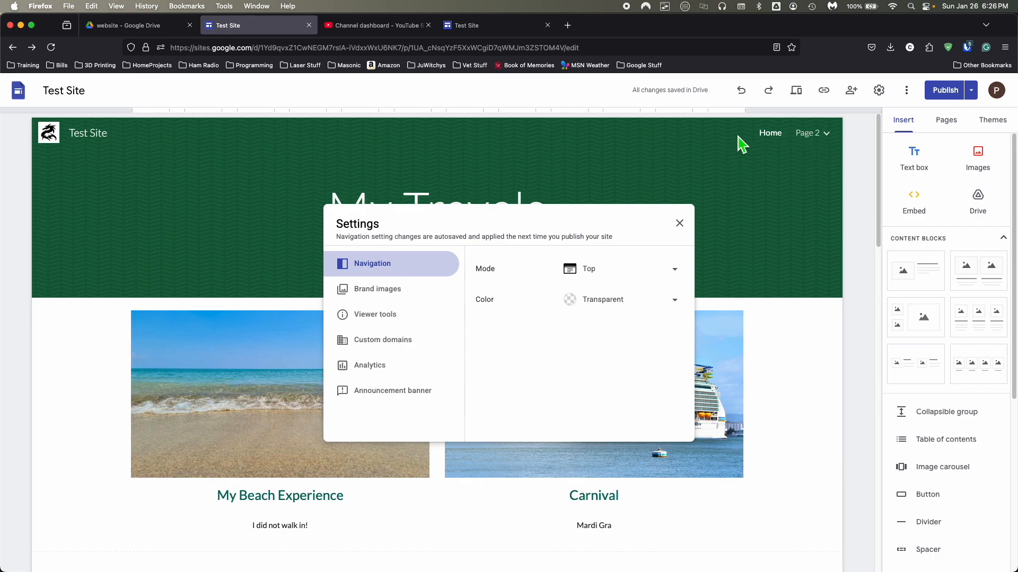
click(633, 273)
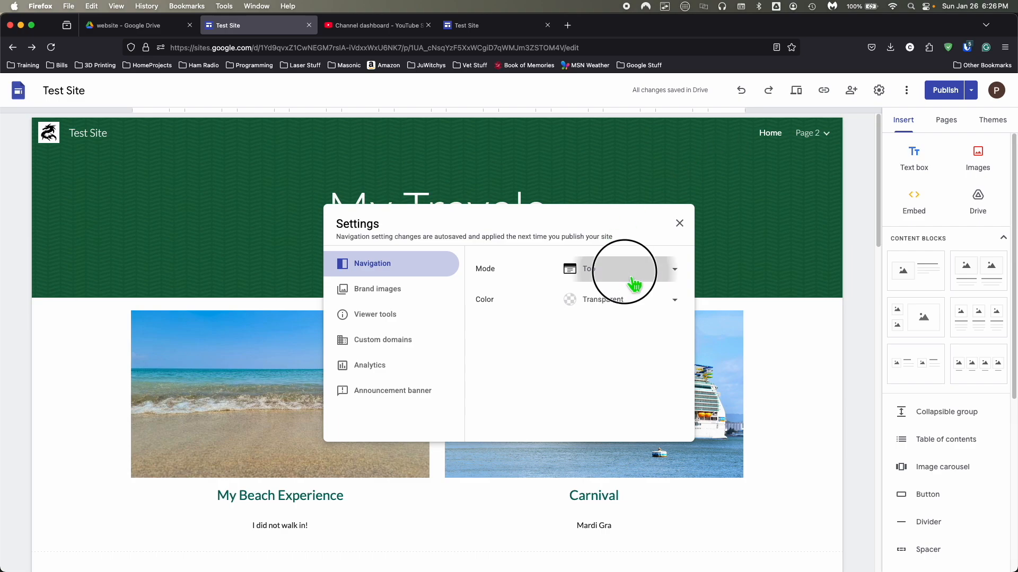
click(609, 295)
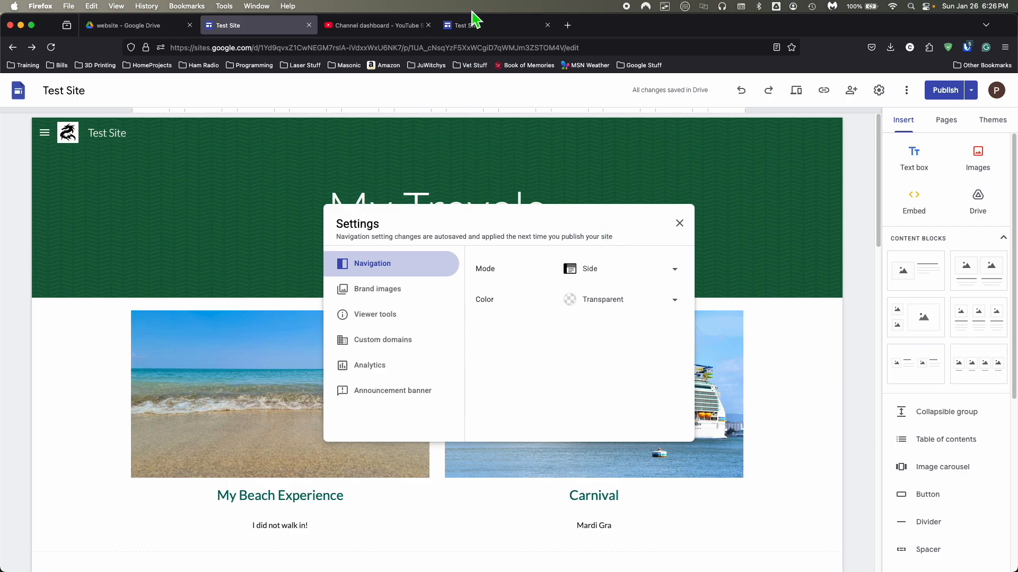
mouse_move(472, 30)
click(607, 298)
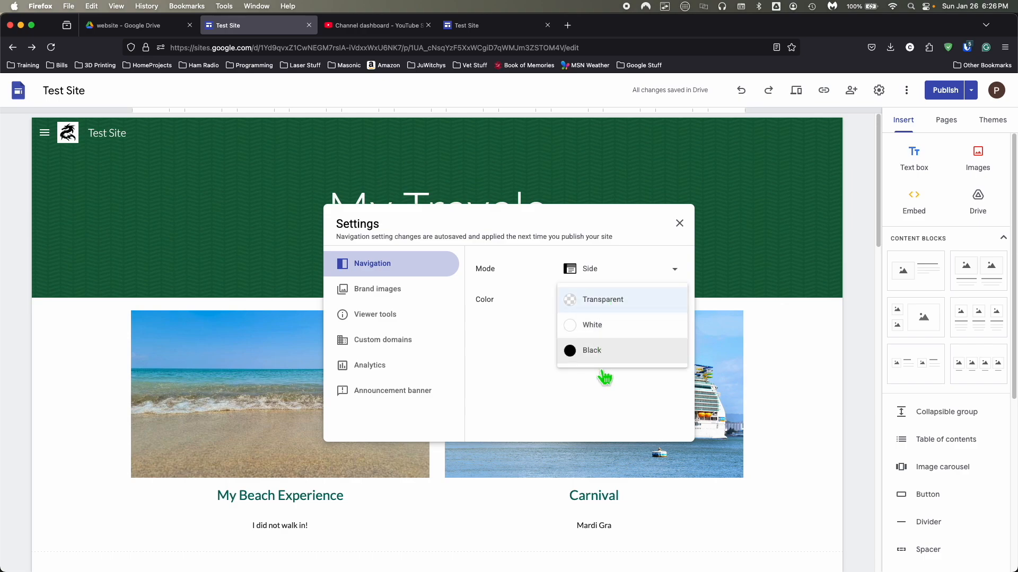
click(604, 357)
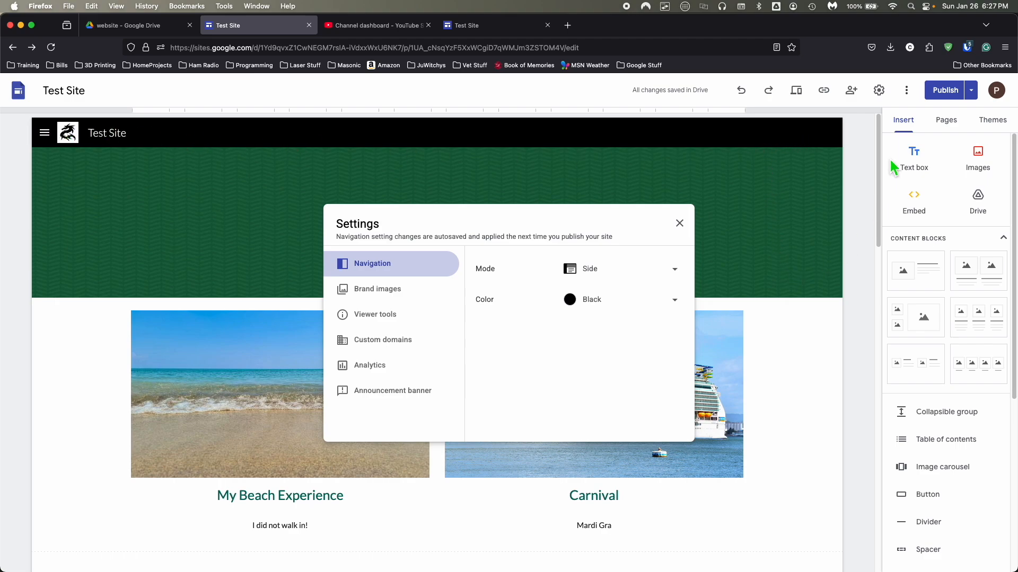
click(679, 223)
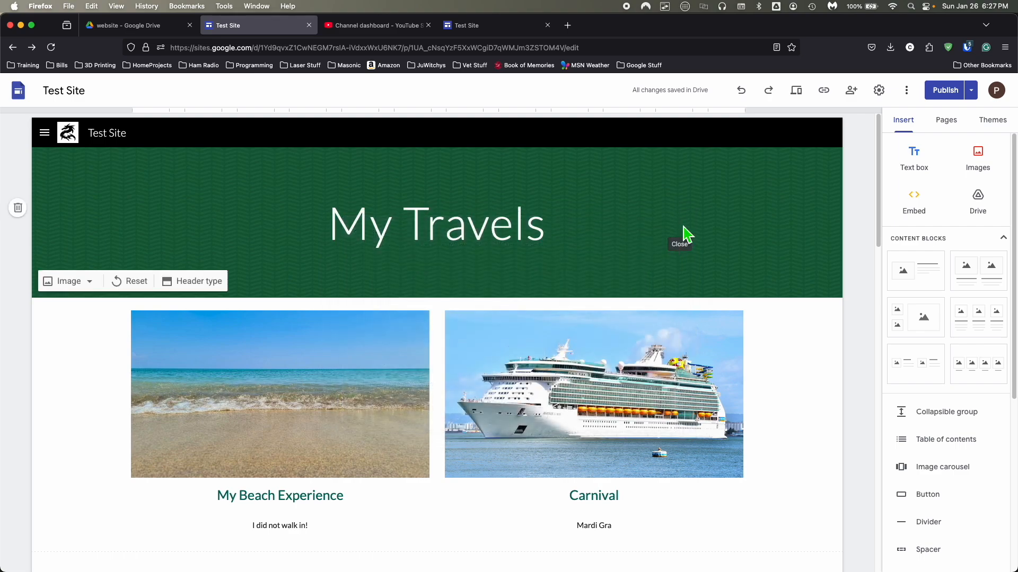
Review and publish the navigation changes, and switch to the browser tab with the live site.
click(939, 90)
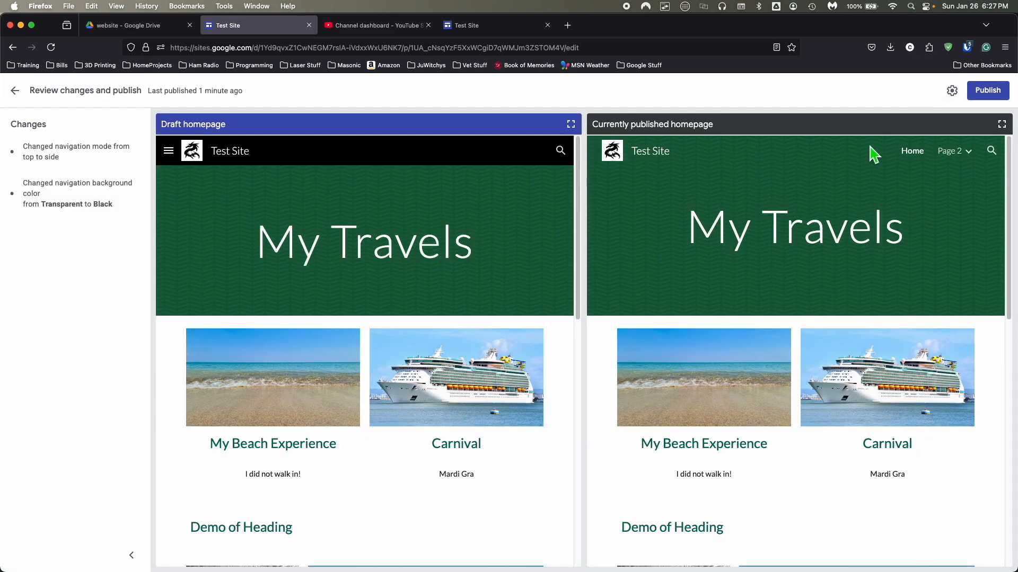
click(989, 97)
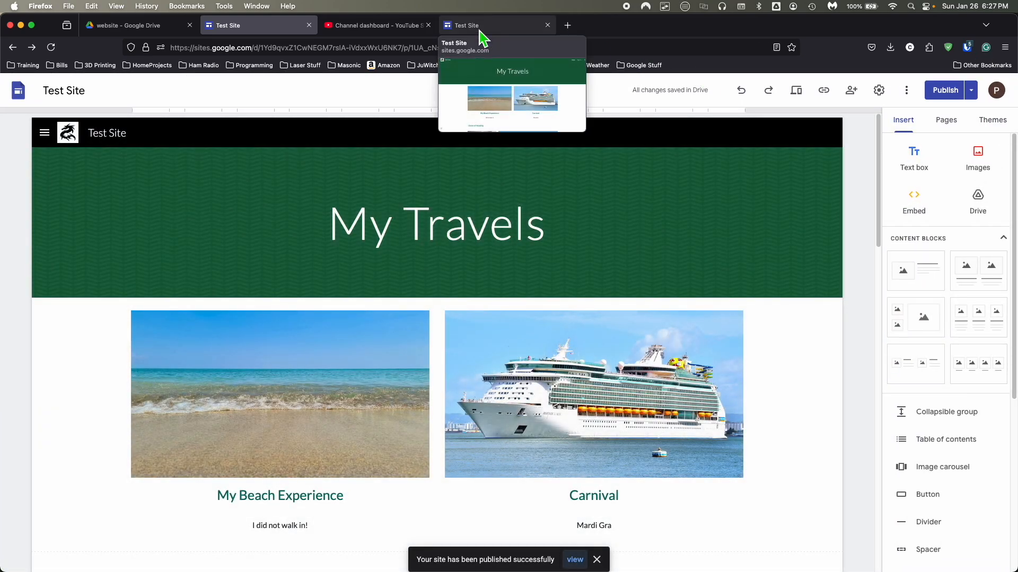
click(481, 35)
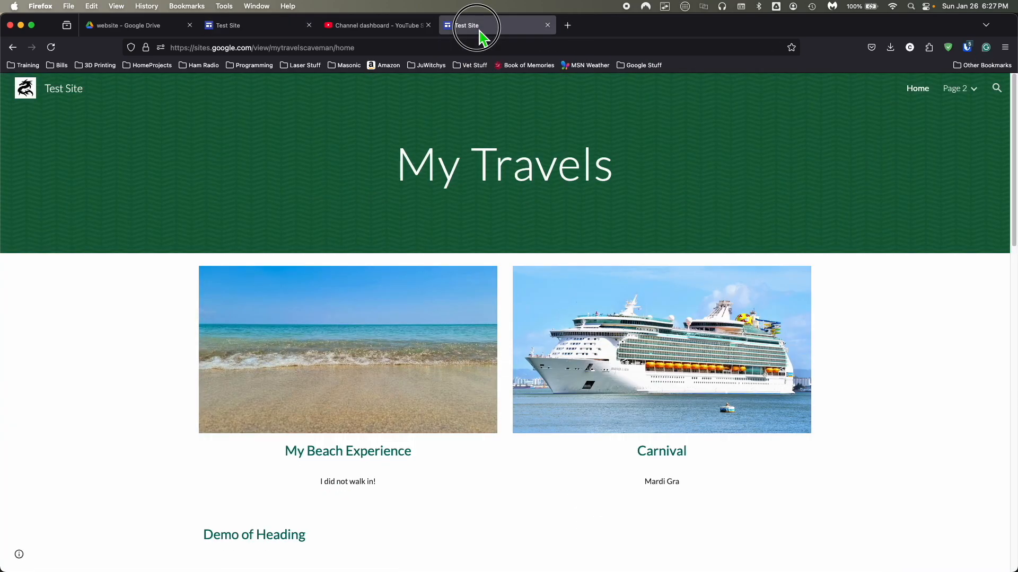
Reload the live site to check the published navigation, and return to the site editor.
click(55, 53)
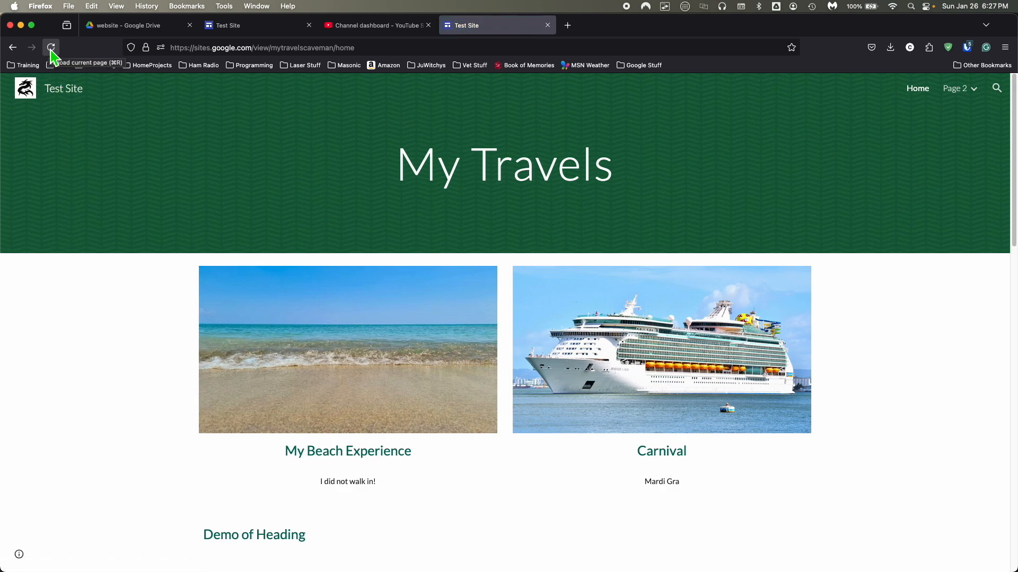
click(51, 47)
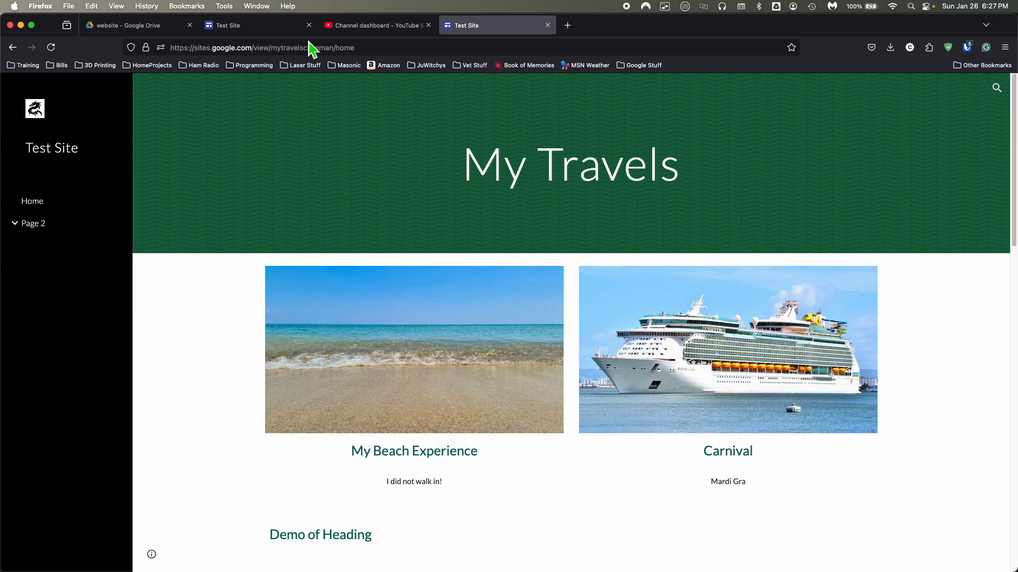
click(256, 33)
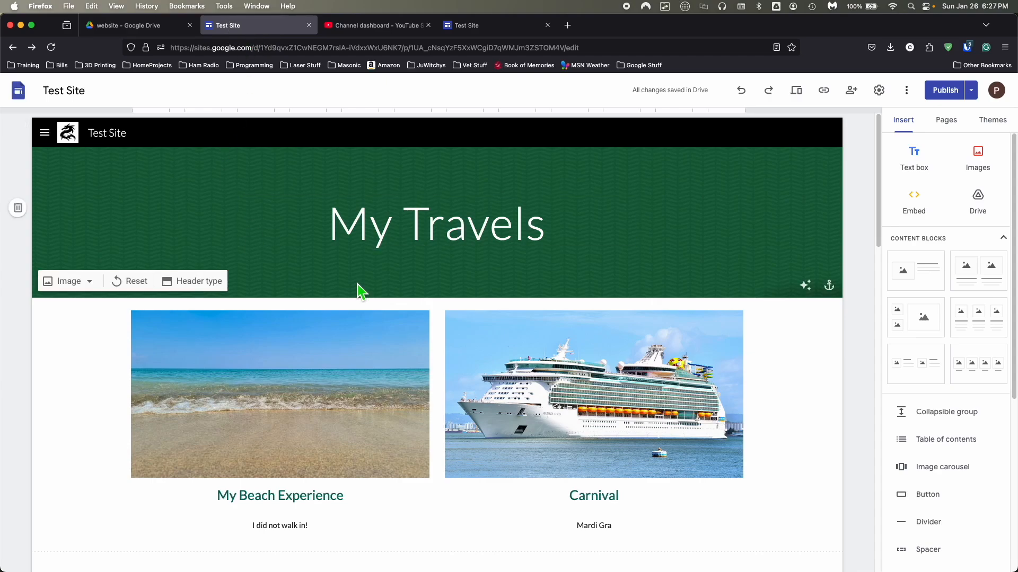
Open the site settings and examine the logo, alt text and favicon options under Brand images.
click(879, 91)
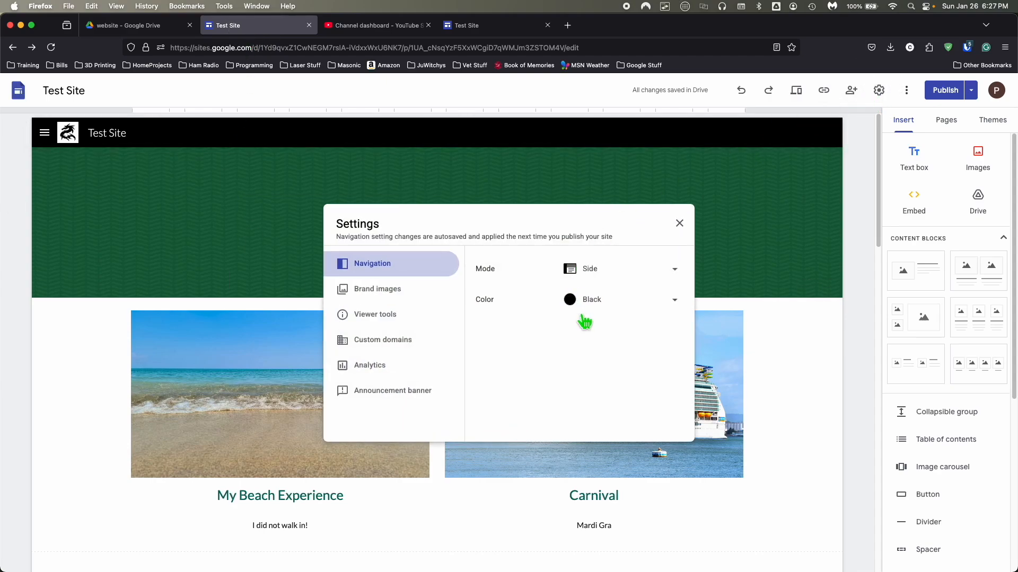
click(369, 303)
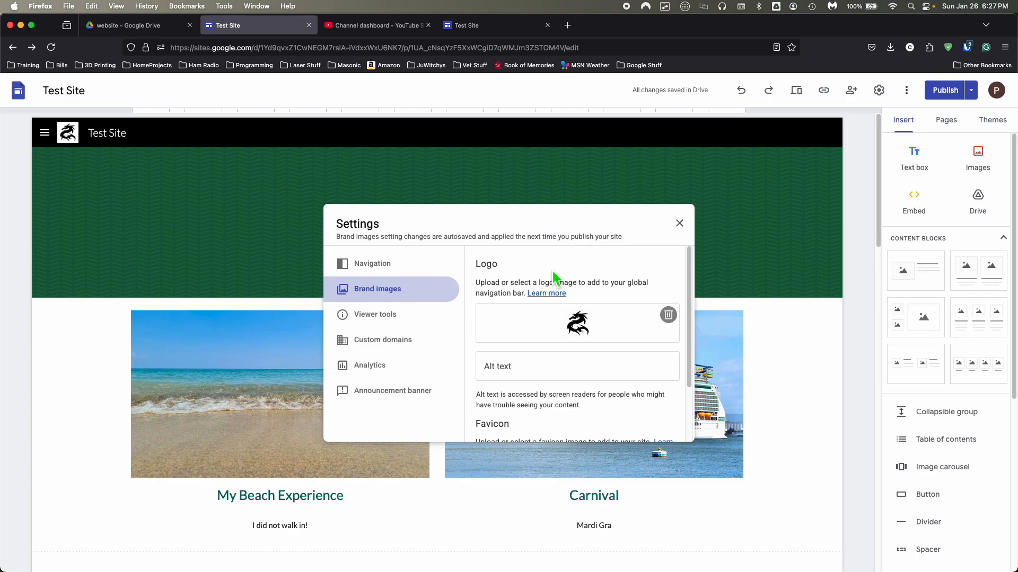
scroll(493, 358, down, 3)
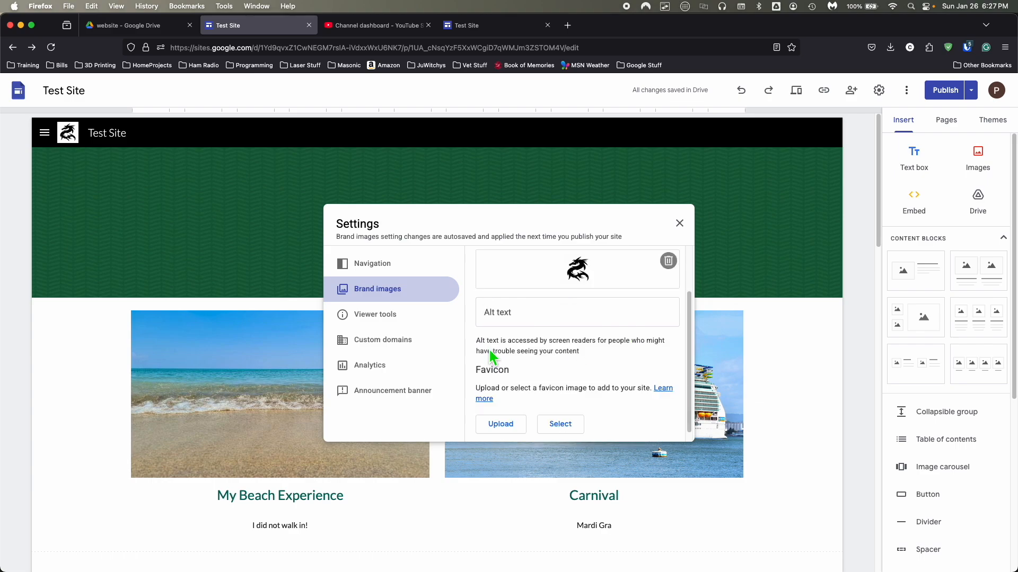
scroll(485, 356, up, 3)
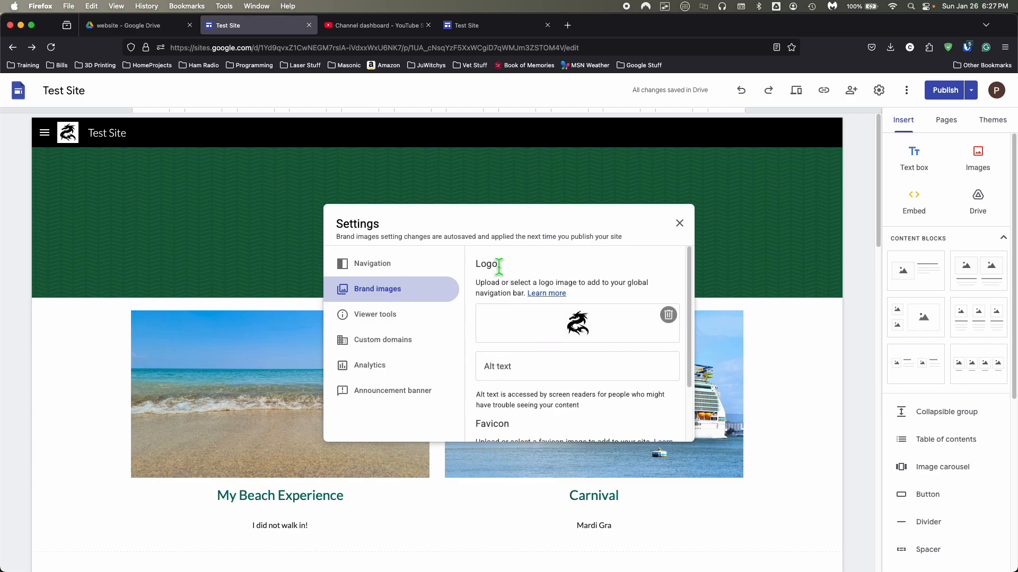
scroll(498, 268, down, 1)
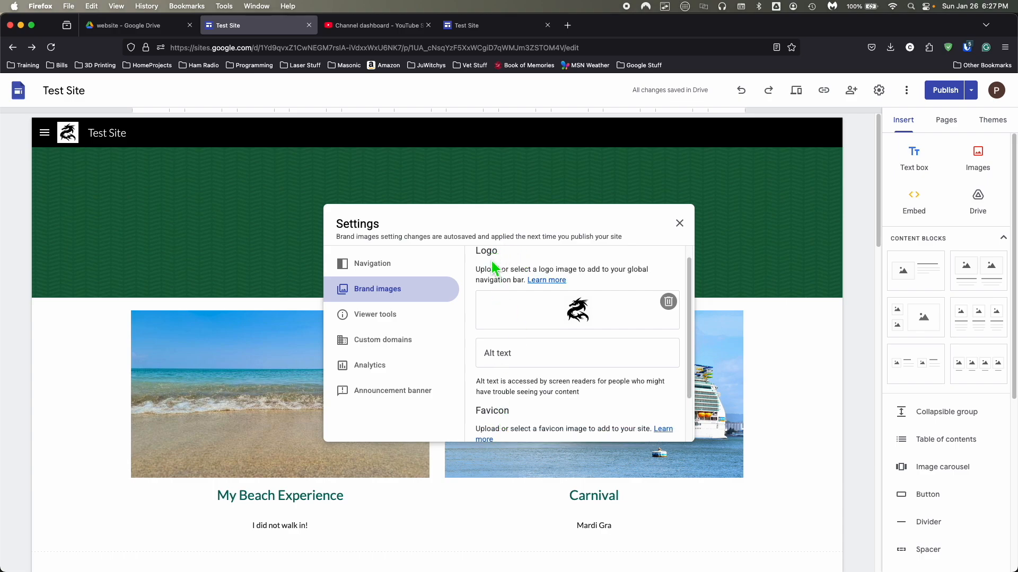
scroll(491, 268, up, 1)
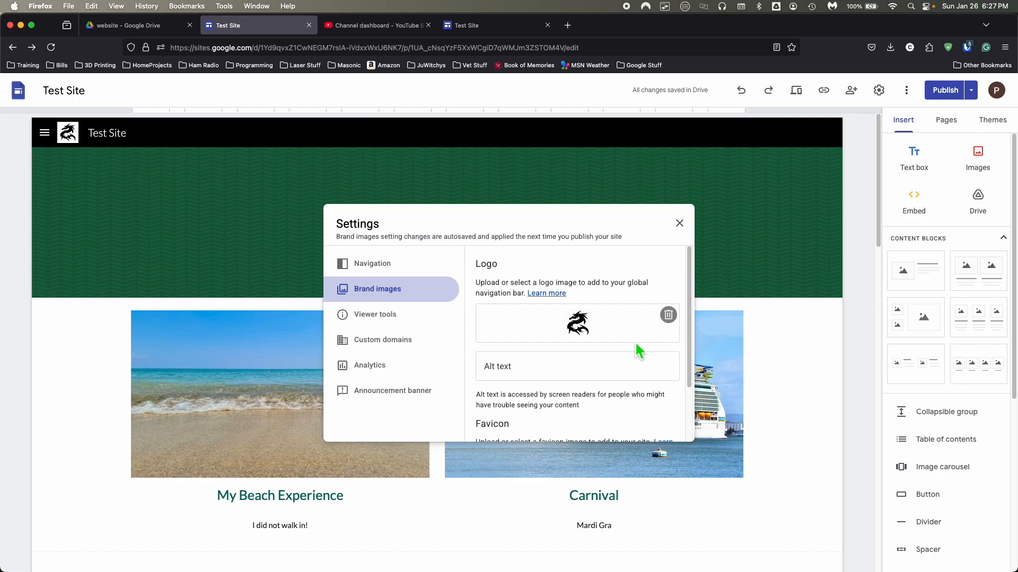
scroll(636, 344, down, 3)
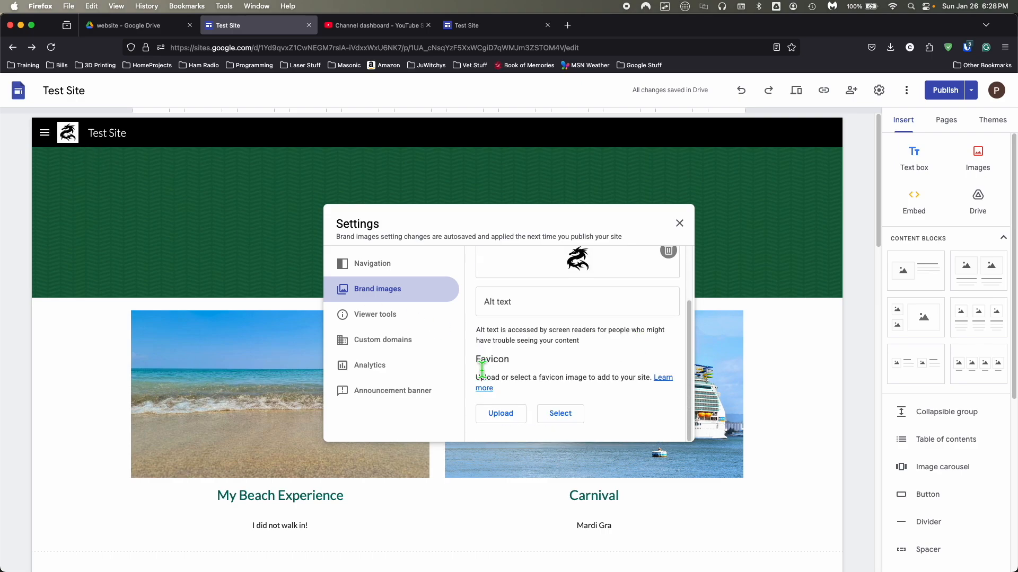
double_click(481, 366)
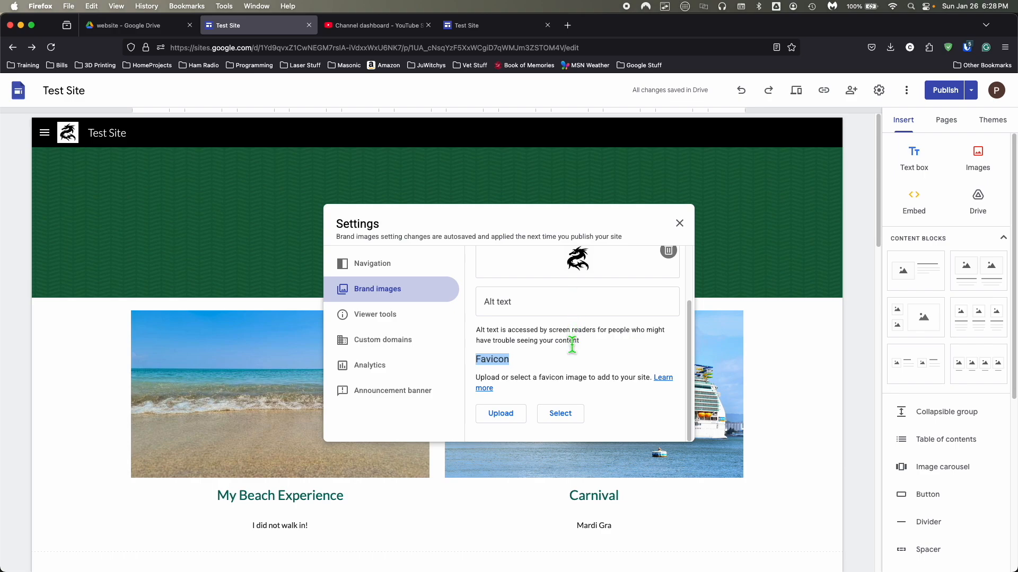
scroll(576, 313, up, 1)
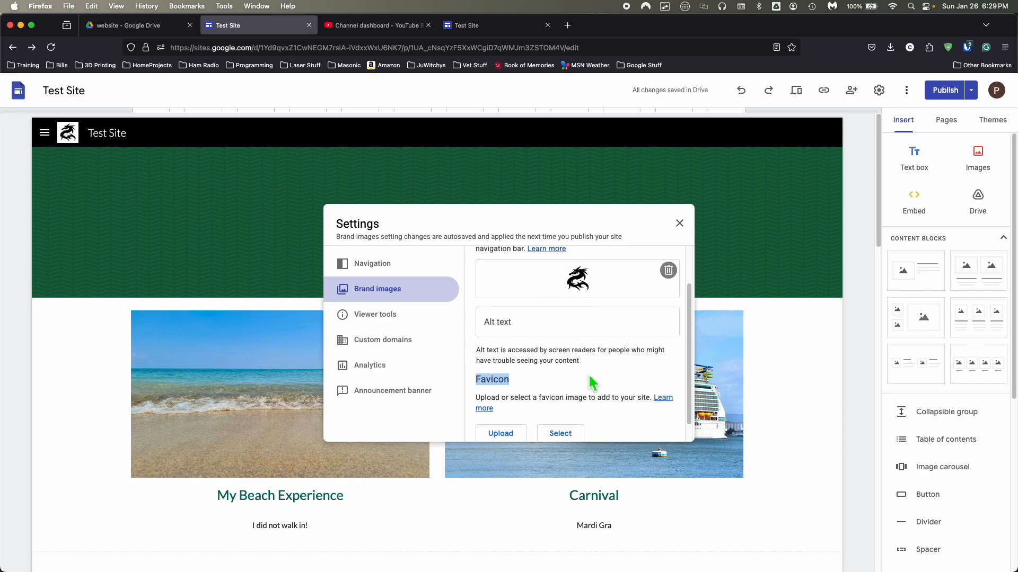
scroll(588, 380, down, 1)
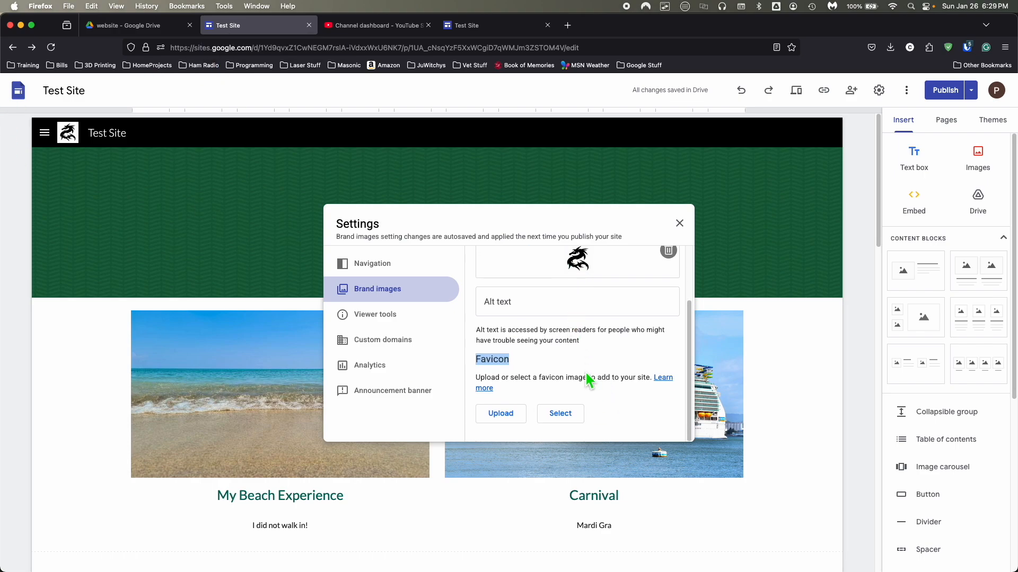
Review the info icon and anchor links options under Viewer tools, and switch to the live site.
click(381, 327)
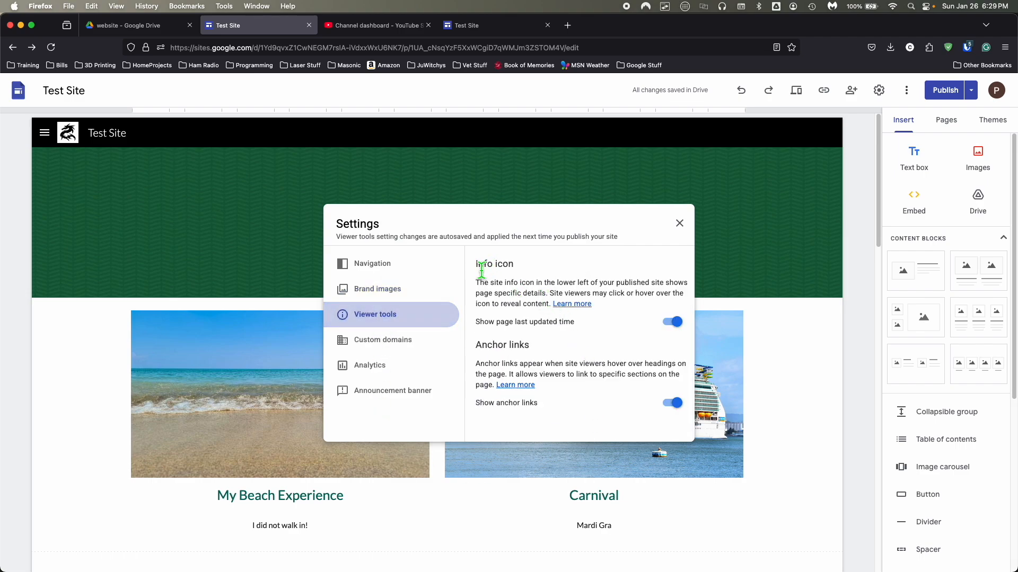
drag(477, 349, 565, 361)
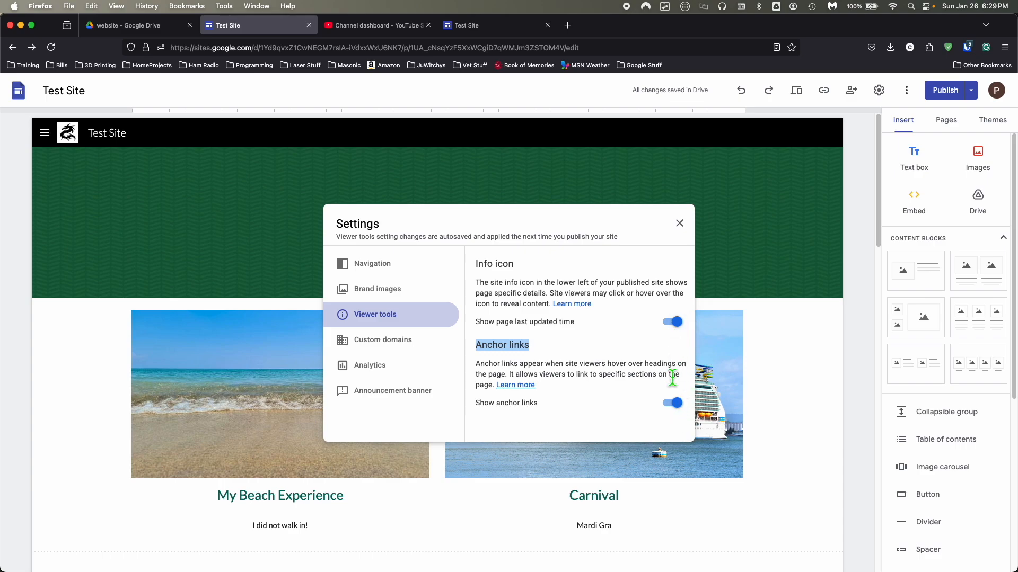
click(469, 31)
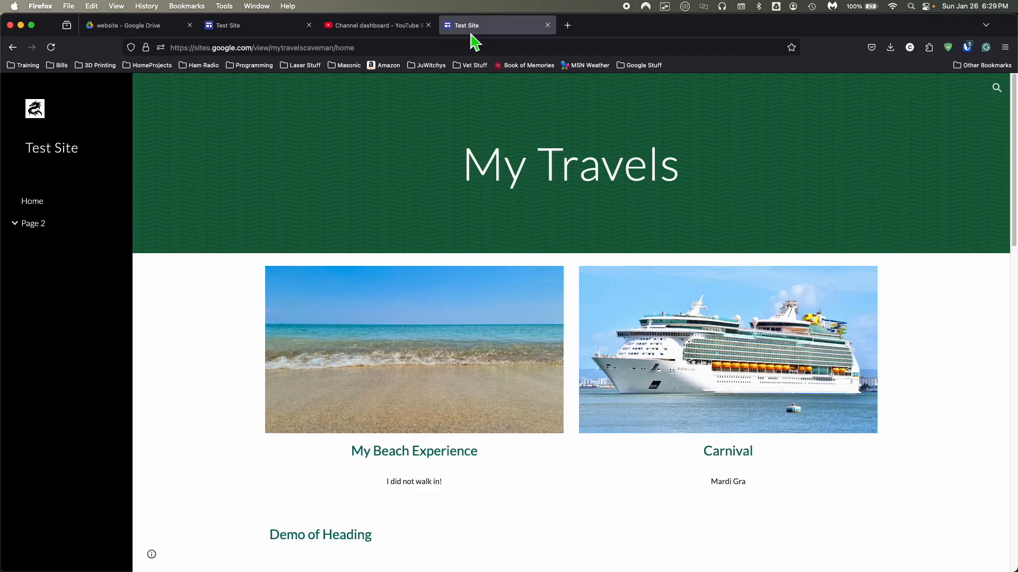
Copy the anchor link of the "Demo of Heading" section and open it in a new browser tab.
scroll(256, 348, down, 5)
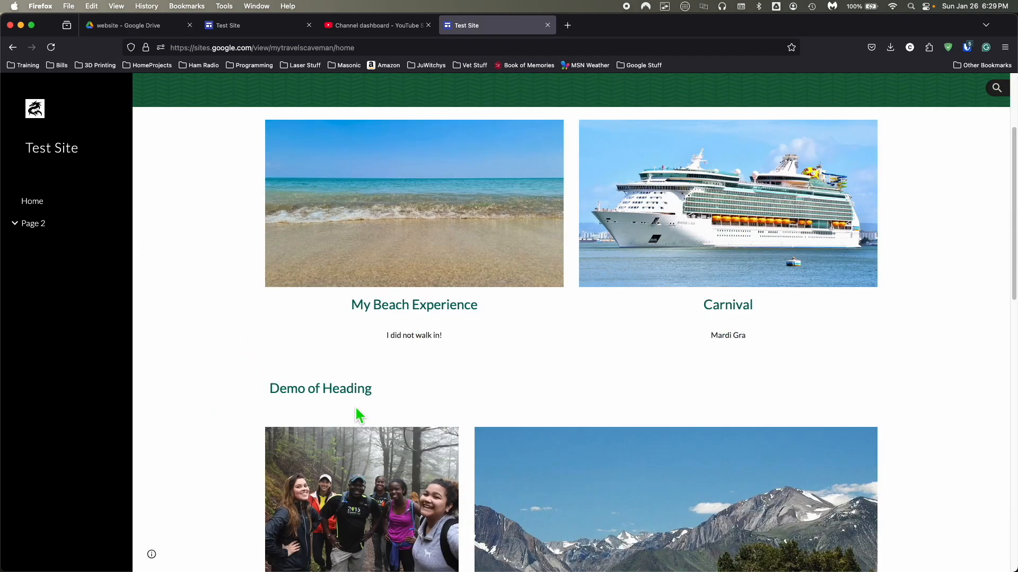
mouse_move(347, 396)
click(391, 396)
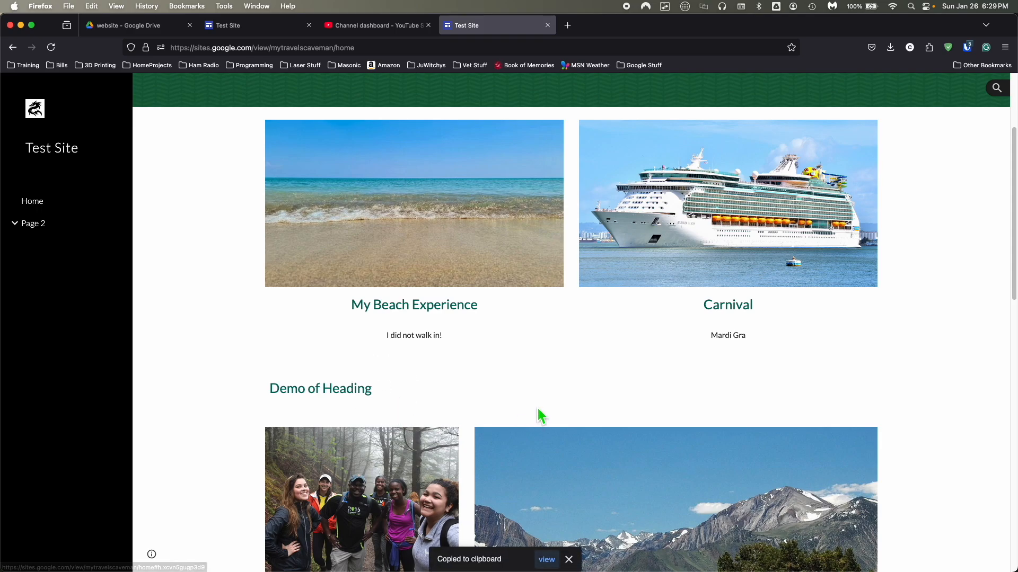
click(568, 27)
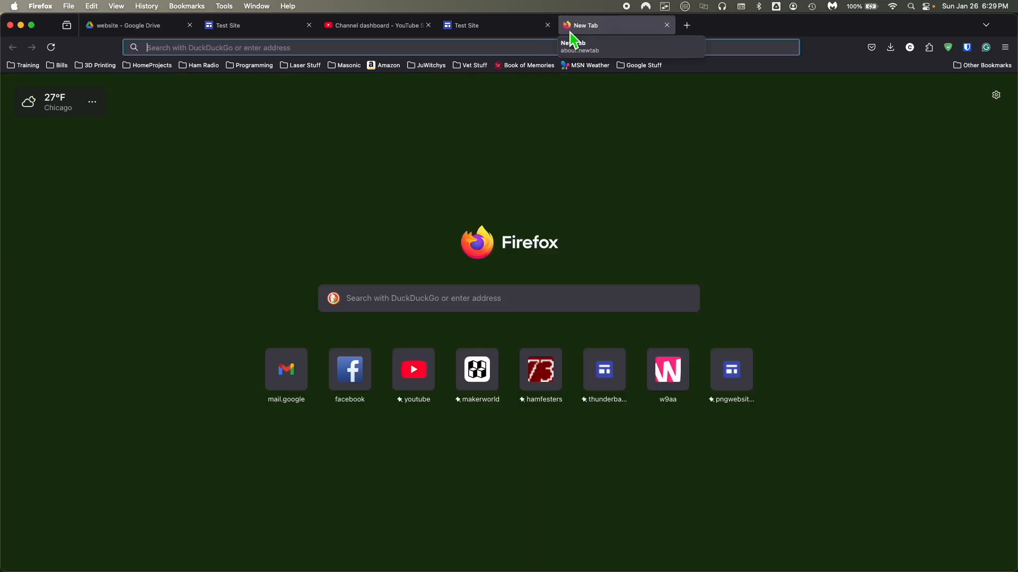
key(super+v)
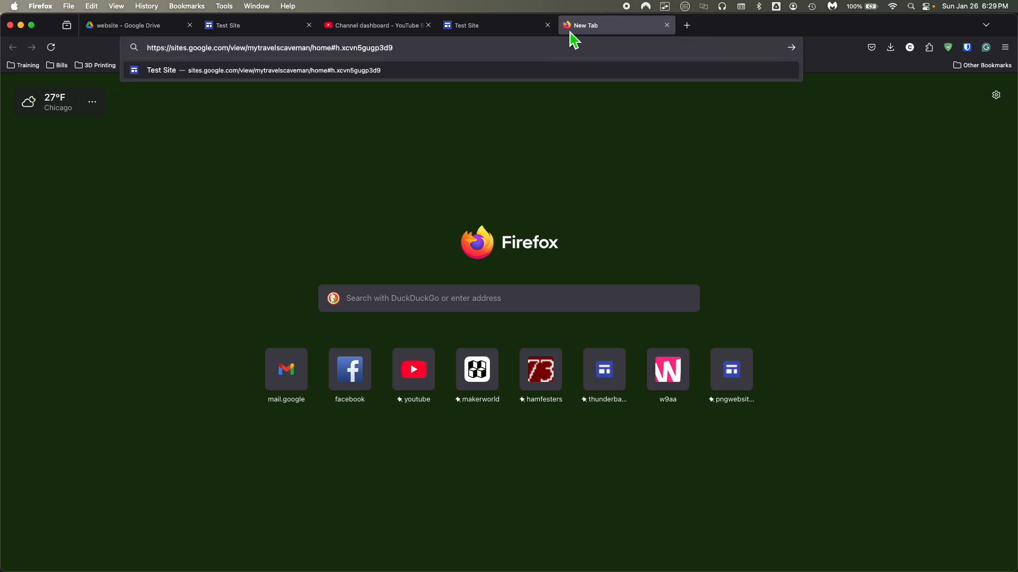
key(Return)
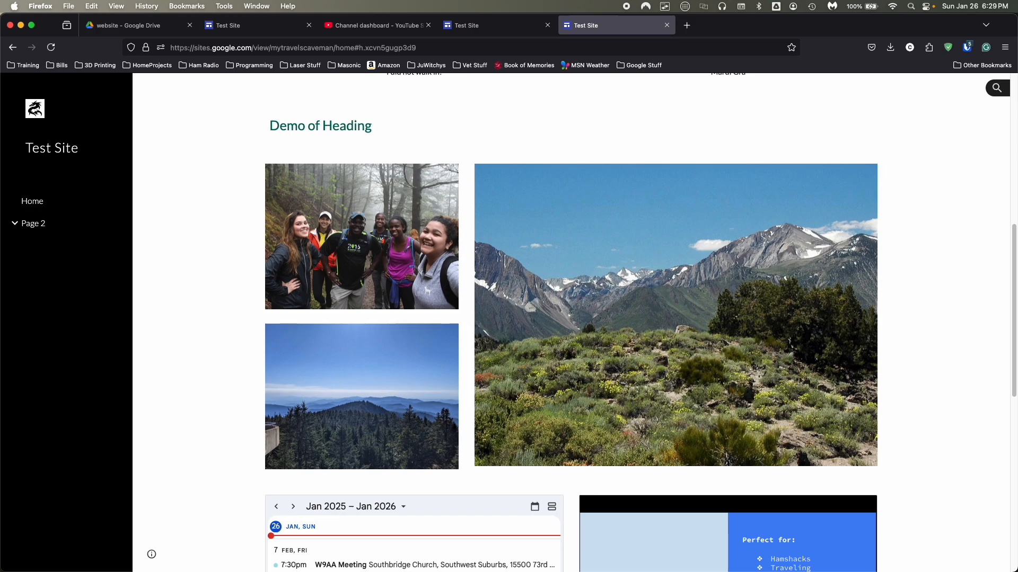
Compare the page opened from the anchor link with the original live page, and return to the editor's Viewer tools settings.
drag(1015, 350, 1010, 171)
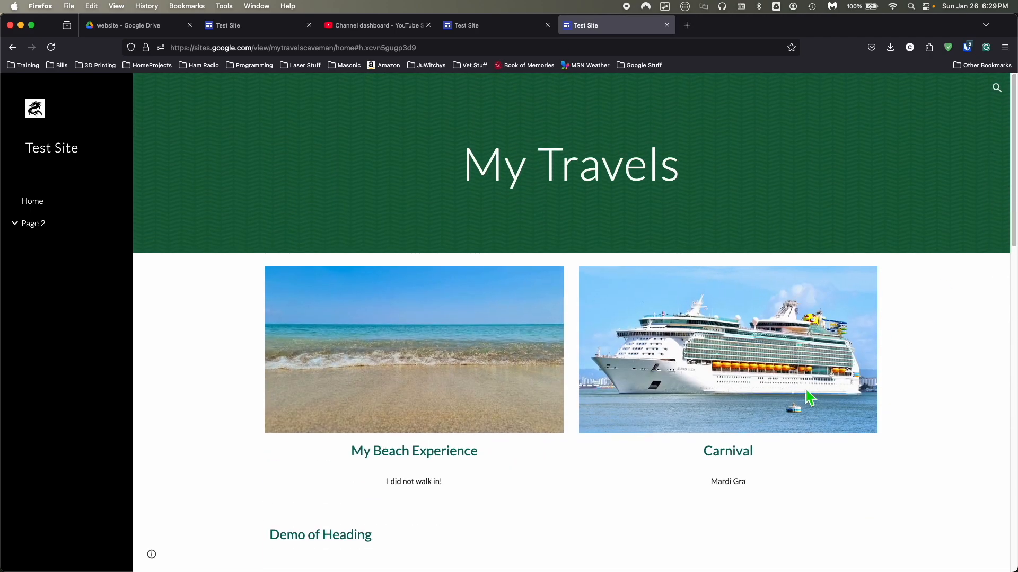
scroll(249, 413, down, 3)
scroll(249, 412, up, 3)
click(494, 27)
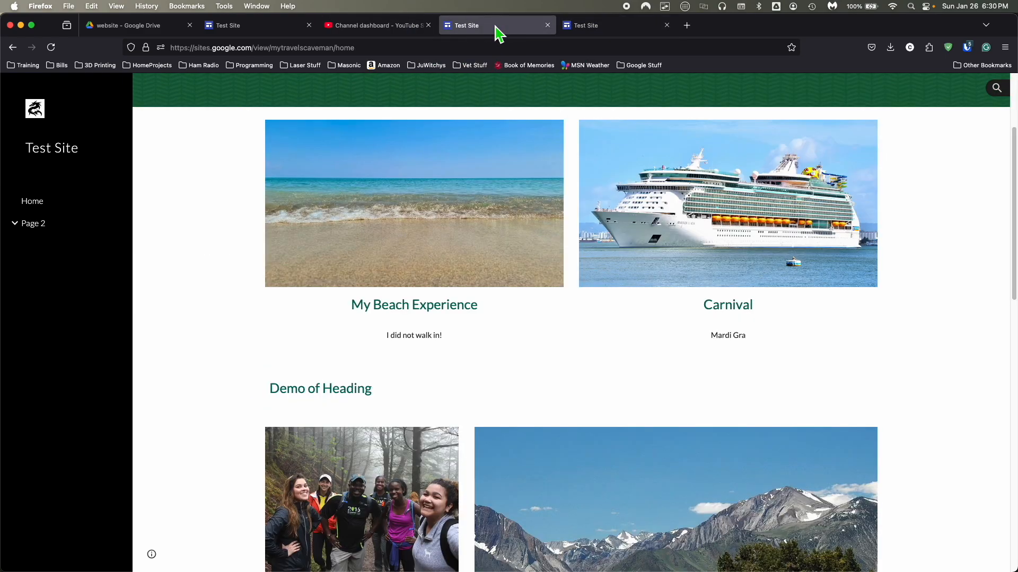
click(605, 27)
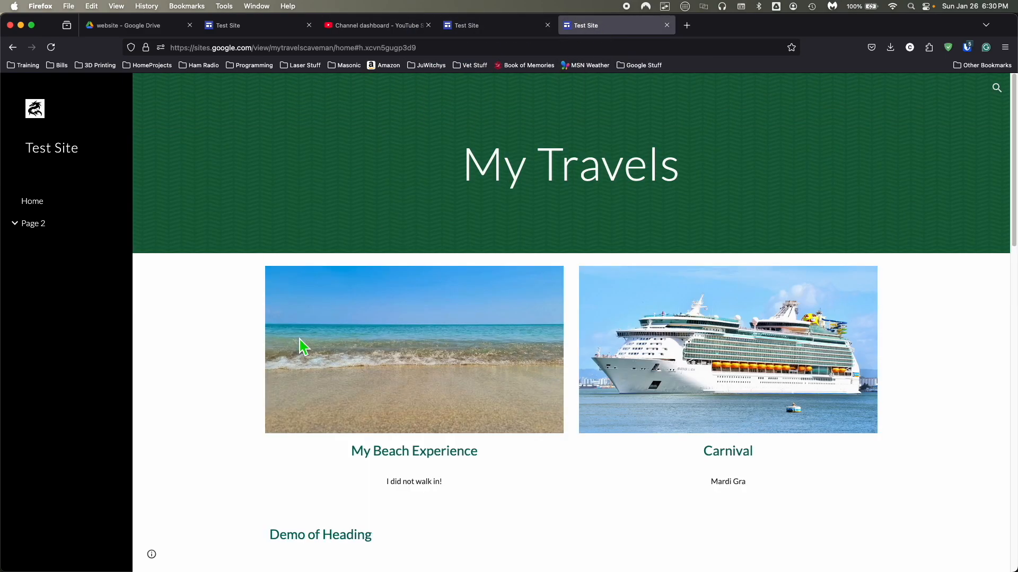
scroll(219, 359, down, 1)
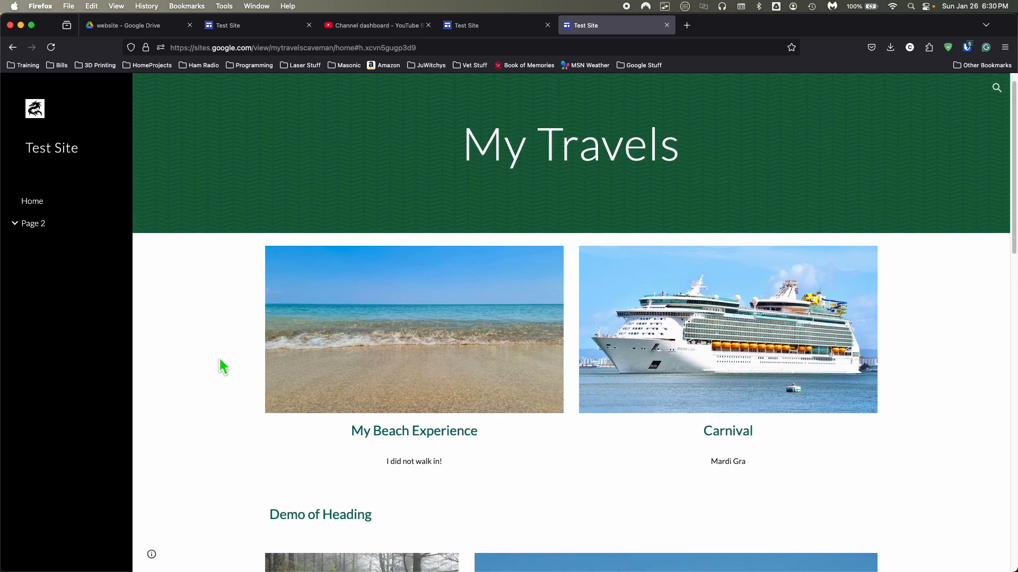
scroll(227, 457, down, 1)
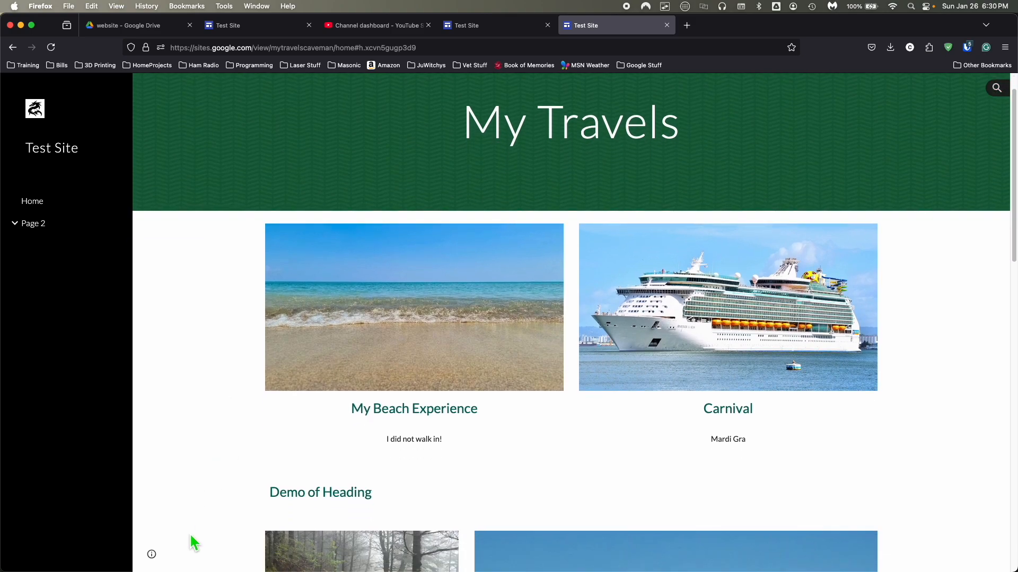
click(501, 30)
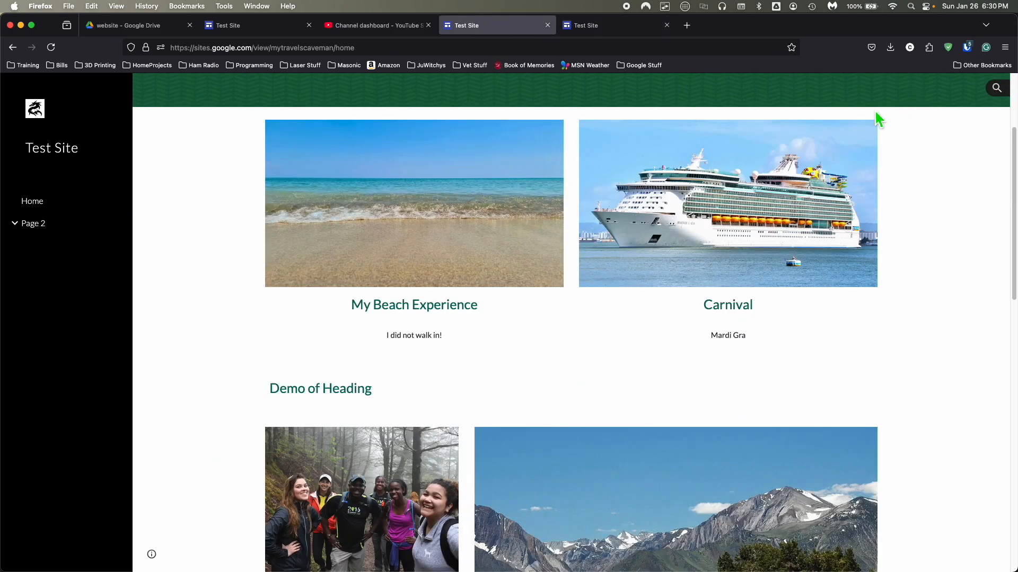
click(257, 33)
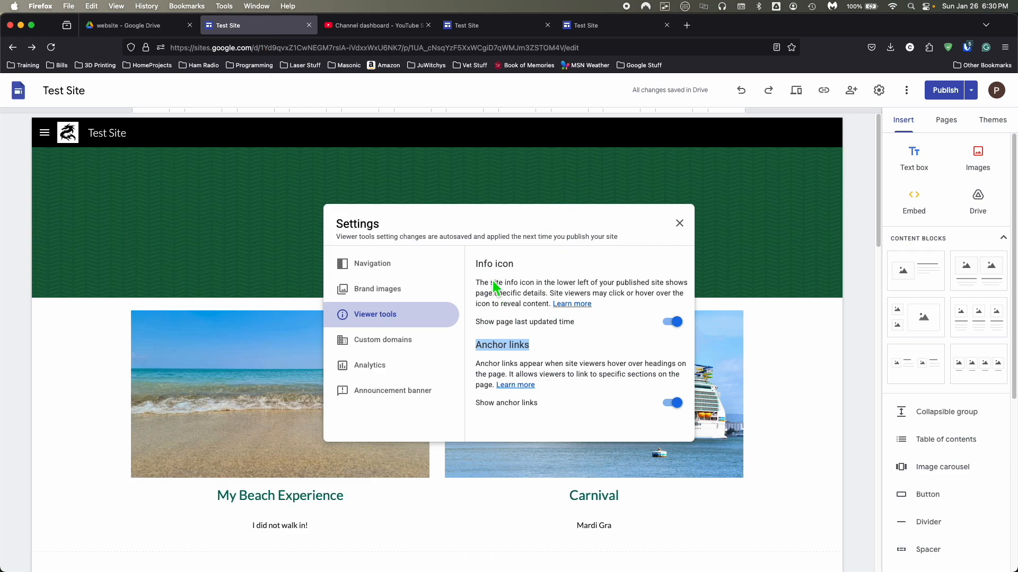
Check the page's last updated time through the live site's info icon, and go back to the site editor.
click(609, 28)
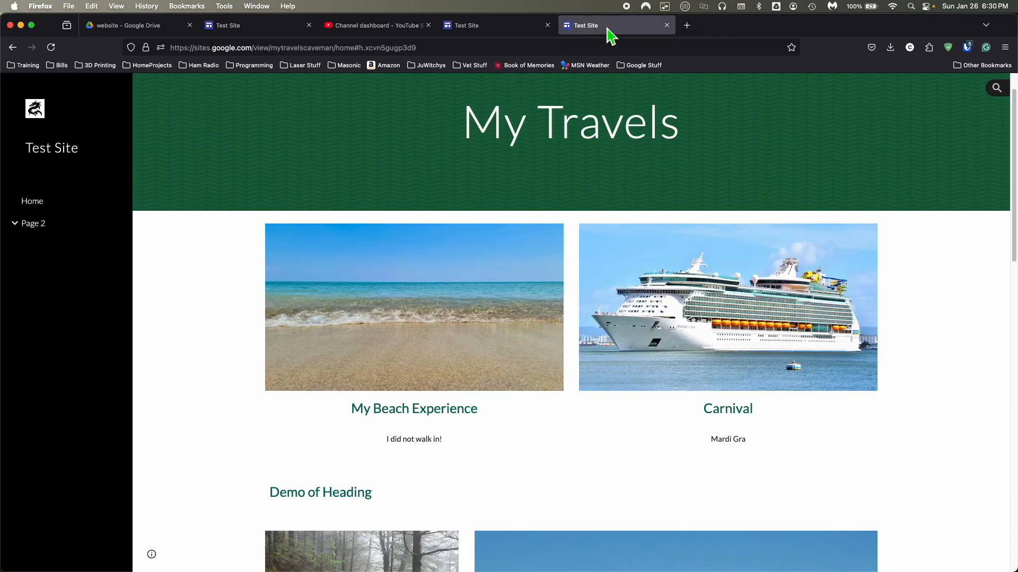
click(159, 562)
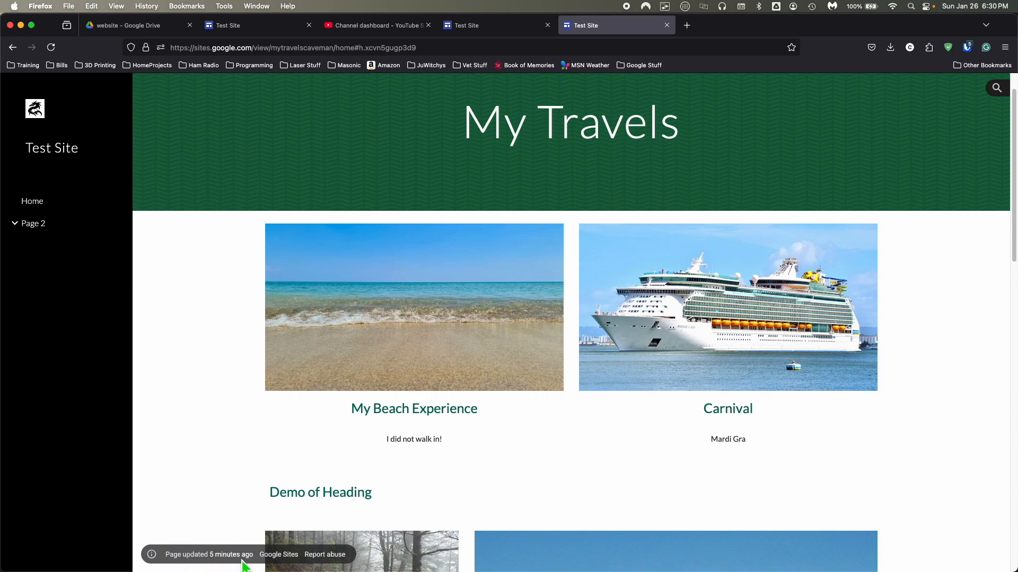
mouse_move(243, 562)
scroll(248, 356, up, 2)
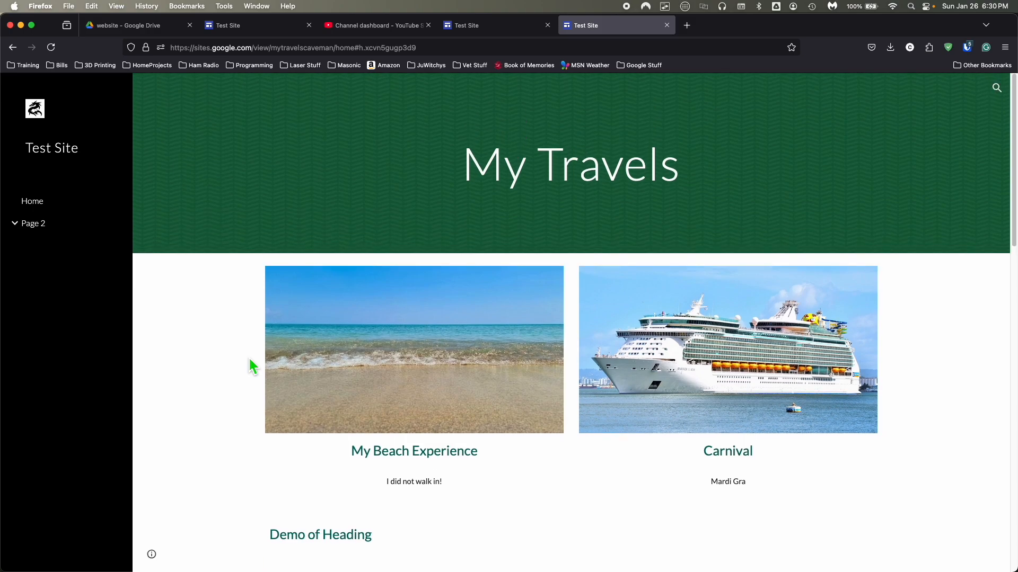
click(454, 31)
click(244, 27)
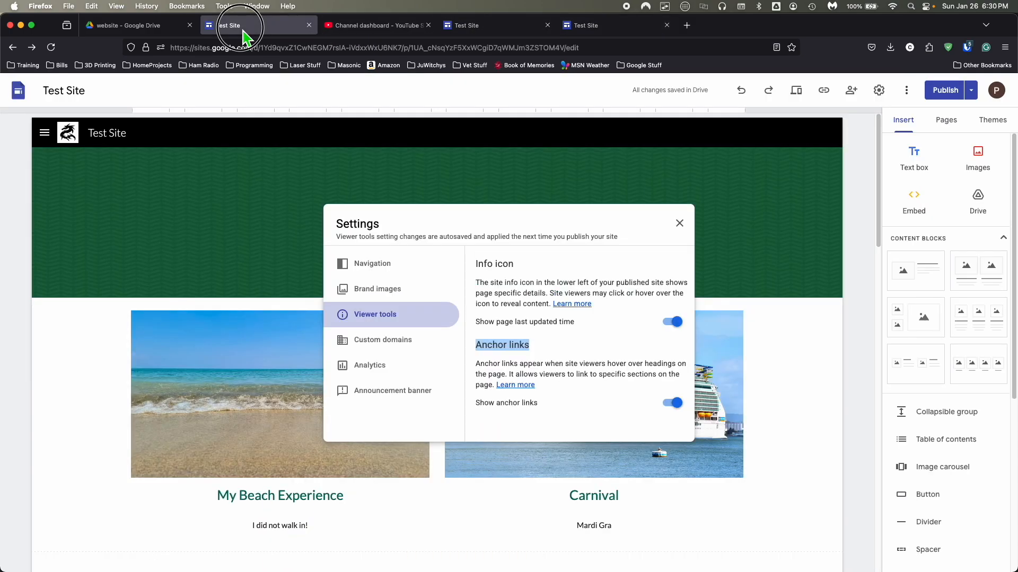
Examine the Custom domains and Analytics settings of the site, ending on Custom domains.
click(394, 350)
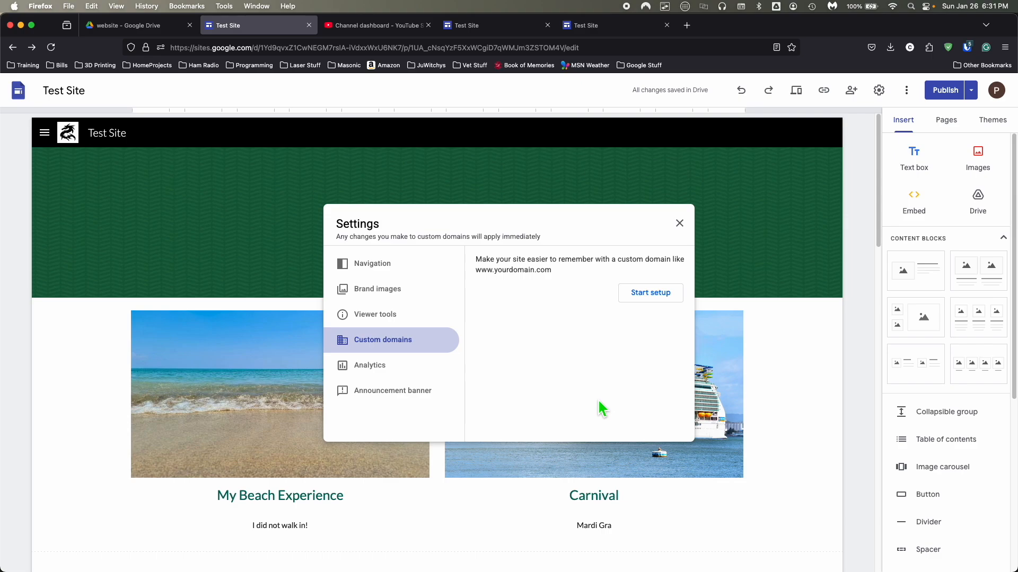
click(538, 277)
drag(539, 277, 552, 282)
click(507, 370)
click(371, 378)
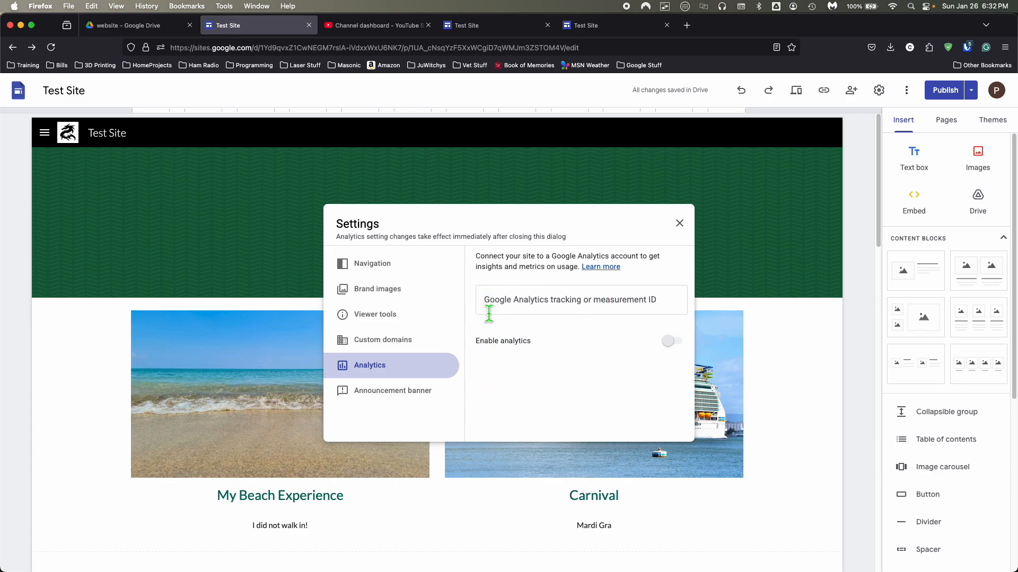
click(388, 349)
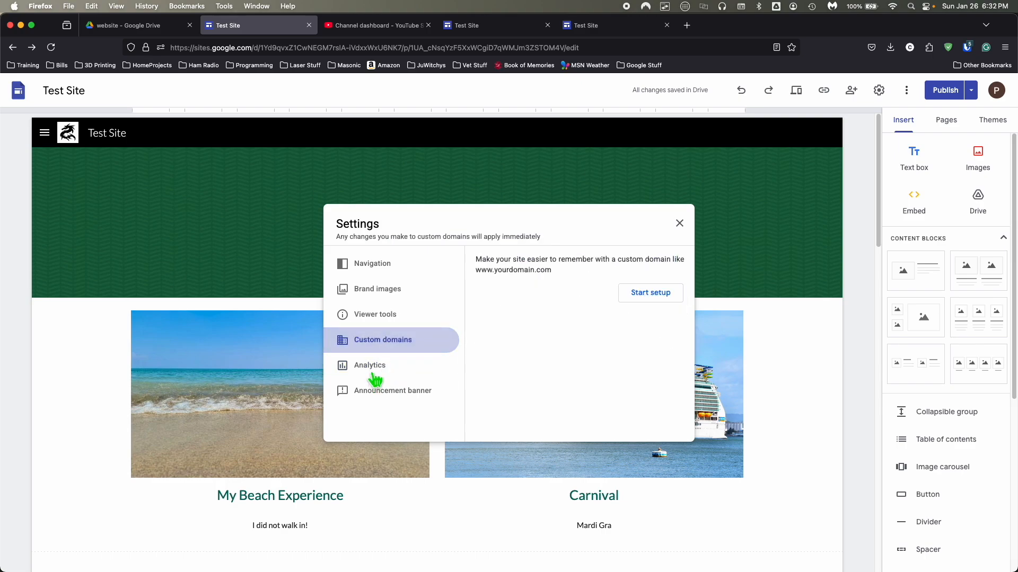
Turn on the site's announcement banner and set its color to light green.
click(373, 374)
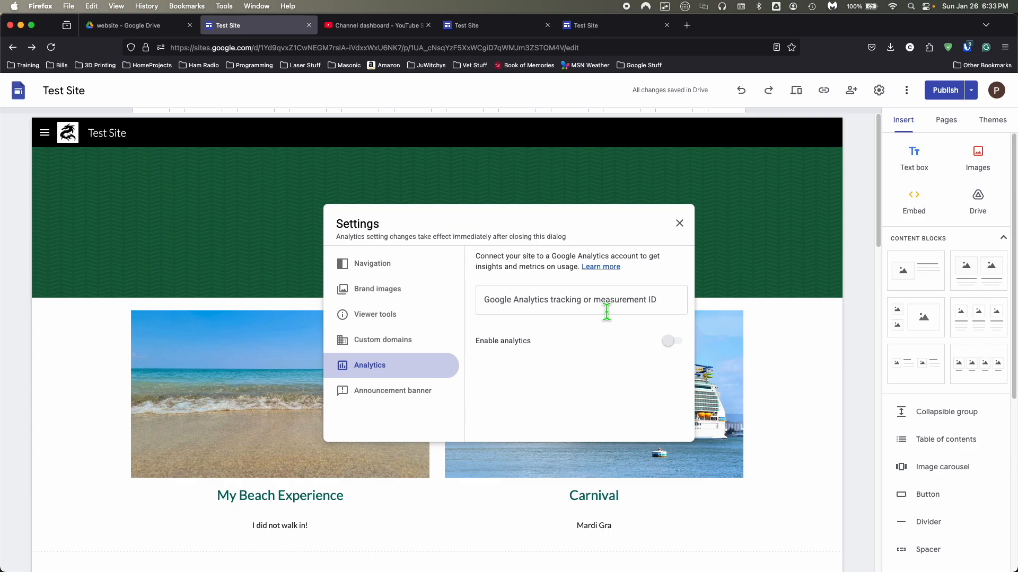
click(383, 399)
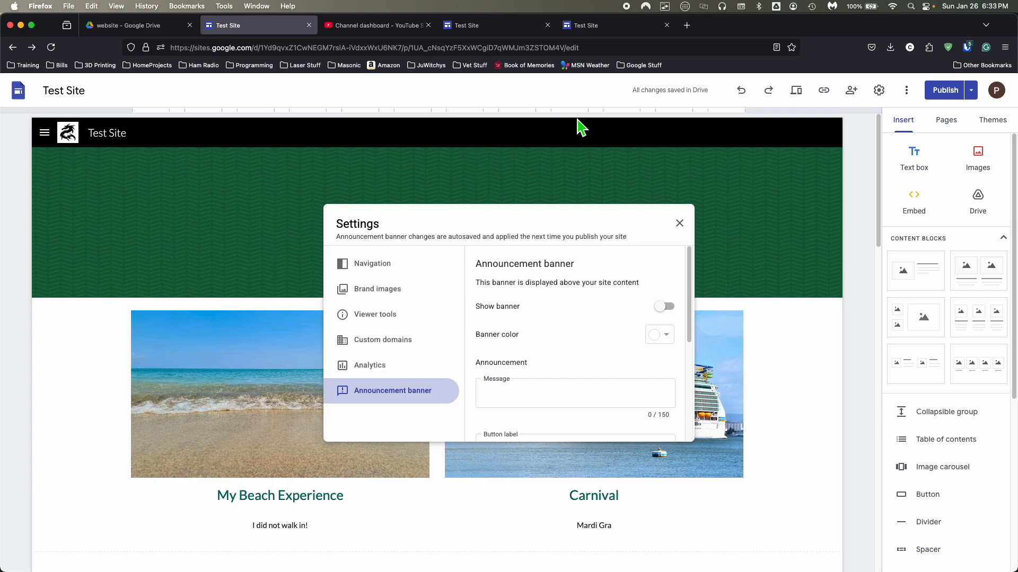
click(663, 311)
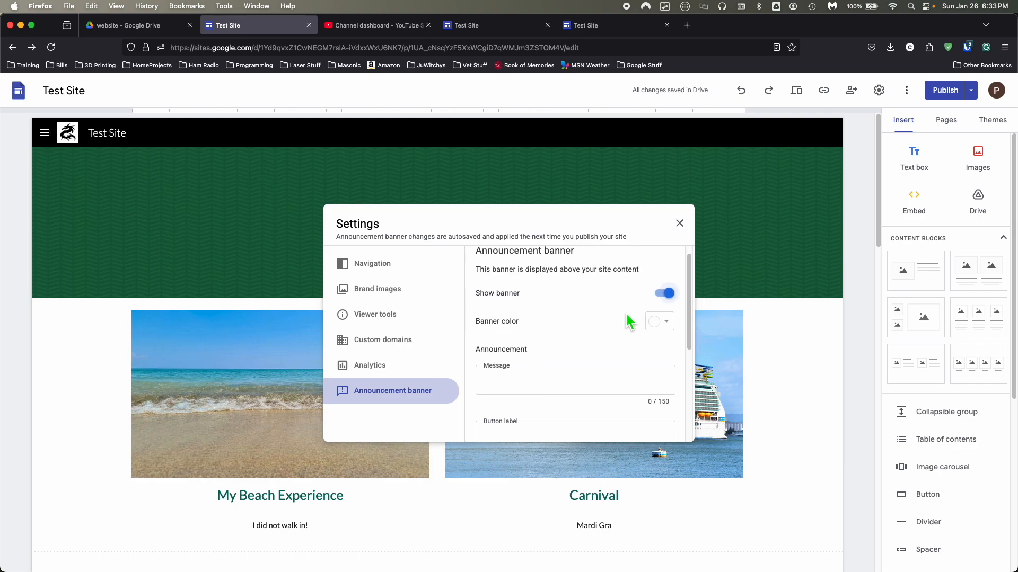
click(661, 323)
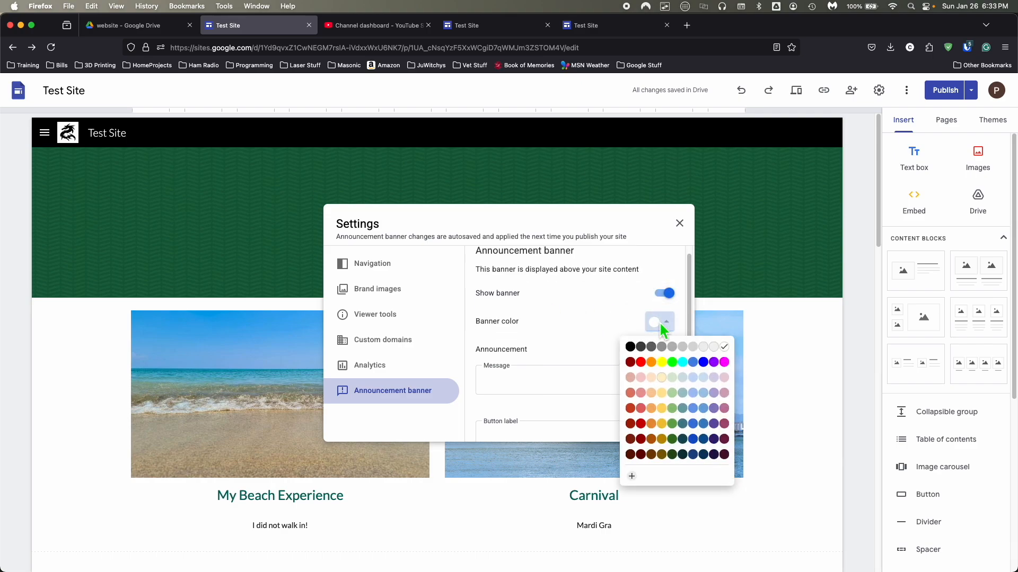
click(673, 376)
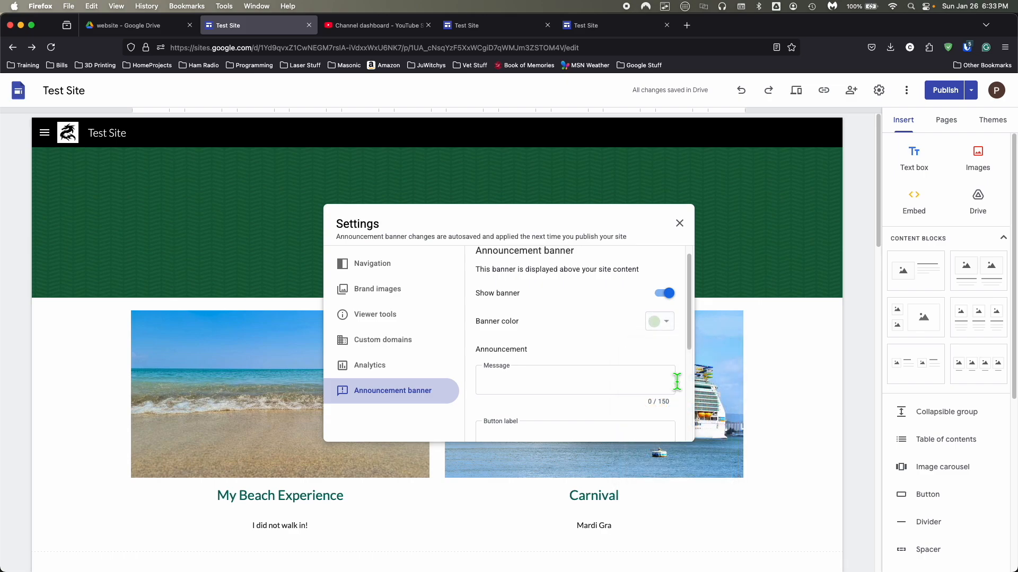
Enter "Hello World!" as the announcement banner's message.
scroll(530, 321, down, 1)
click(573, 376)
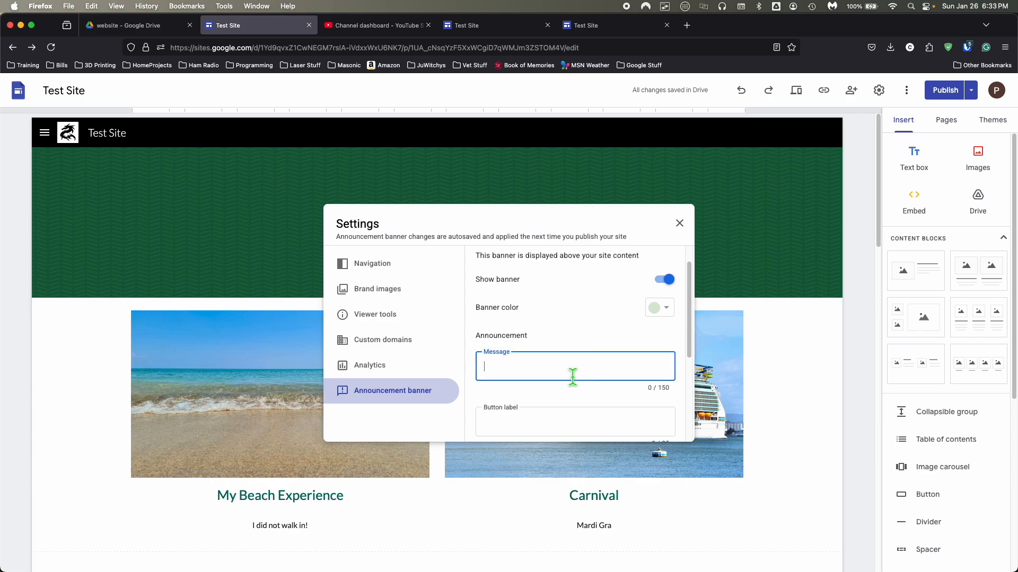
text(Hello World!)
scroll(575, 371, down, 1)
scroll(567, 291, up, 2)
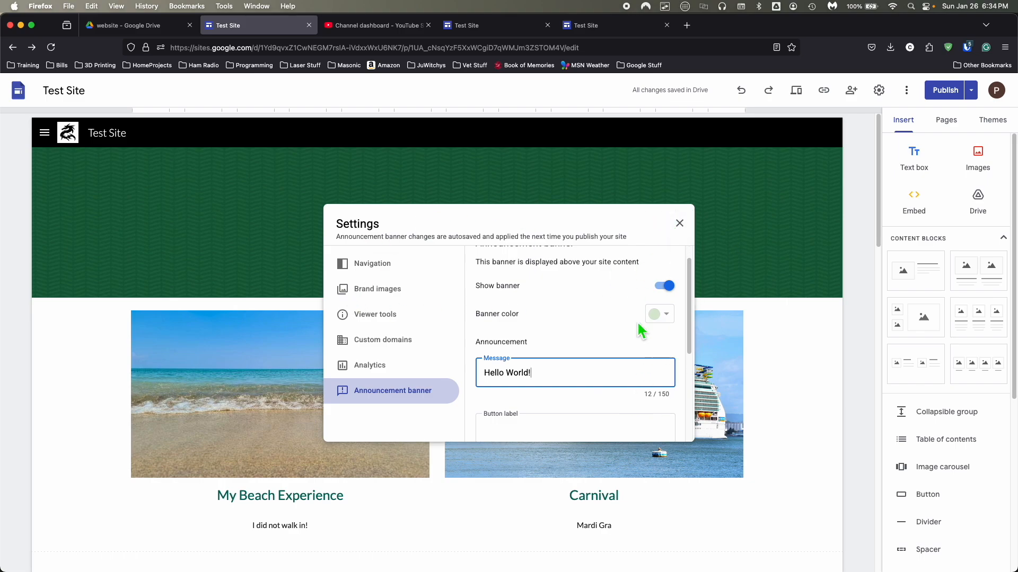
Set the announcement banner's button label to "Click Here".
scroll(540, 286, down, 5)
scroll(541, 290, up, 1)
click(545, 317)
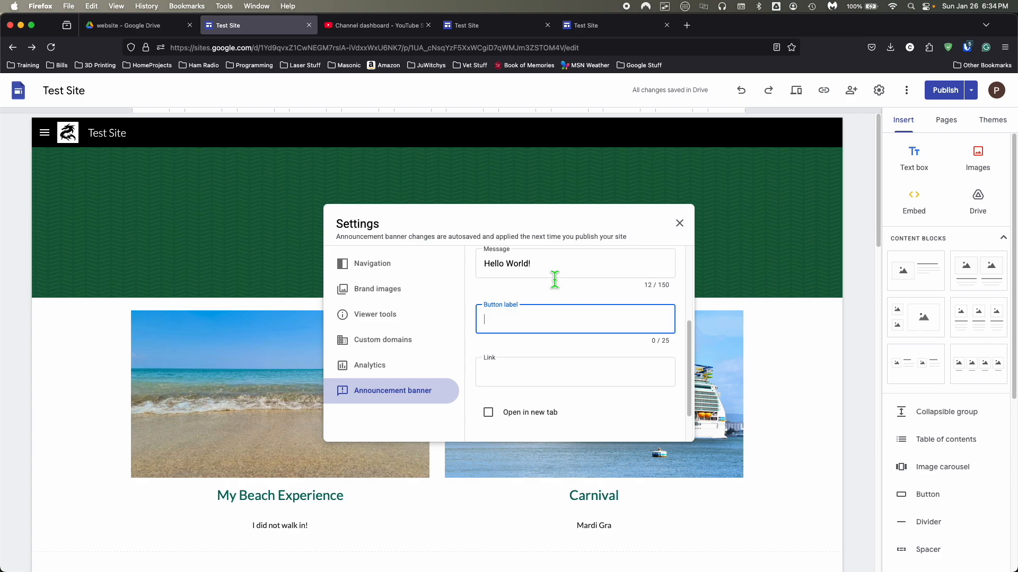
text(Click Here)
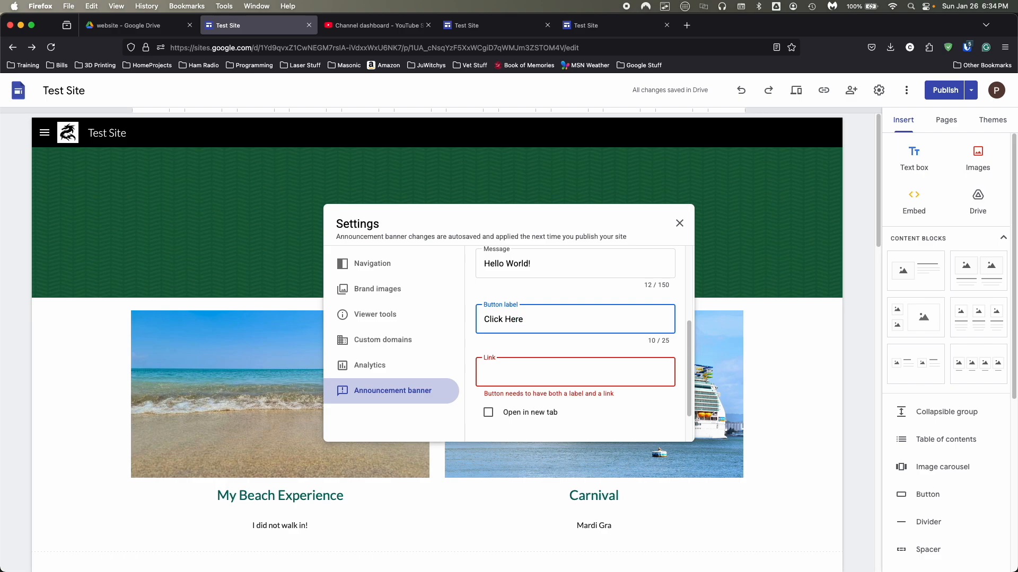
Load yahoo.com in a new browser tab and copy its address for the banner button's link.
click(568, 377)
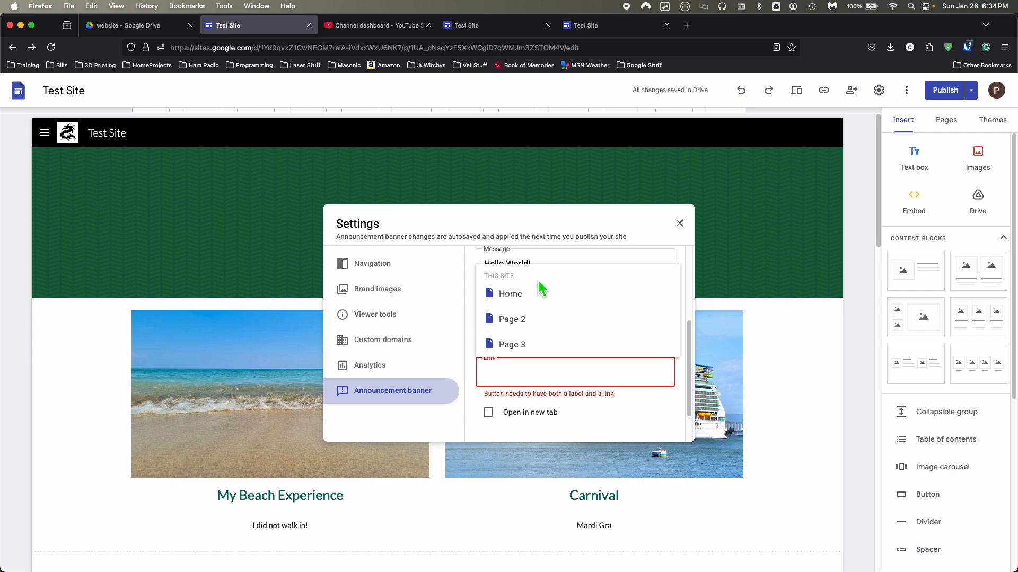
click(686, 27)
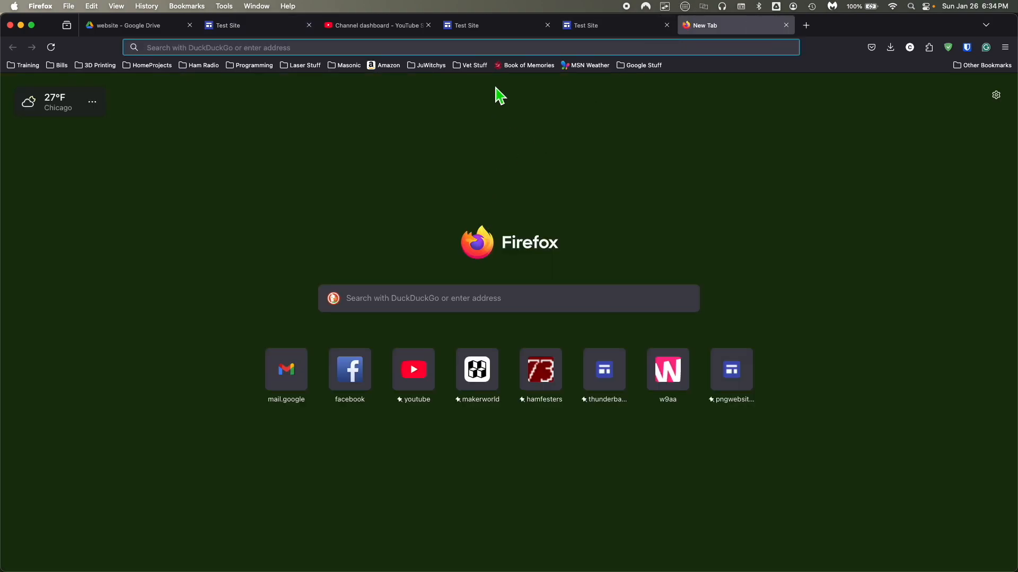
text(yahoo.co)
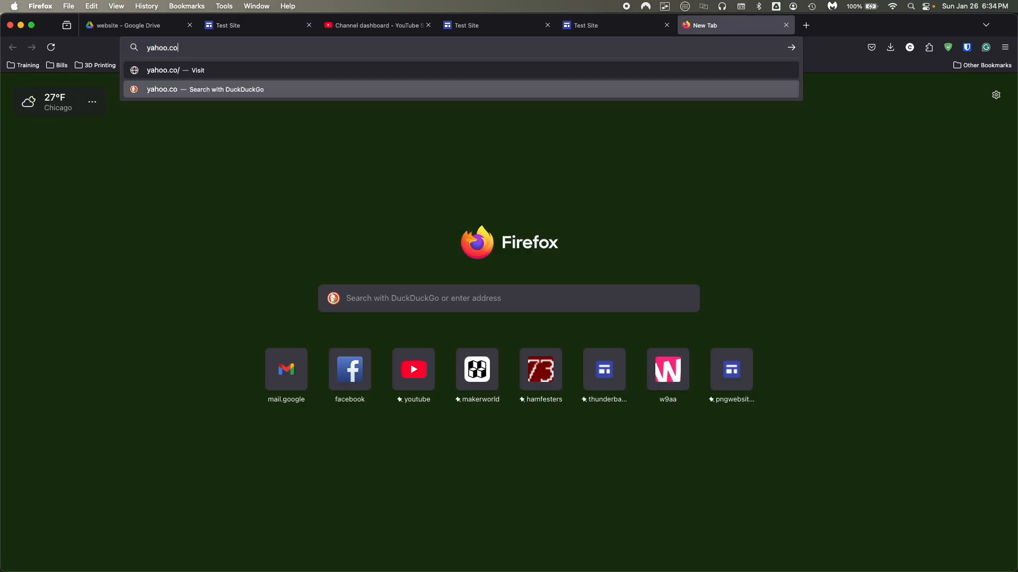
text(m)
key(Return)
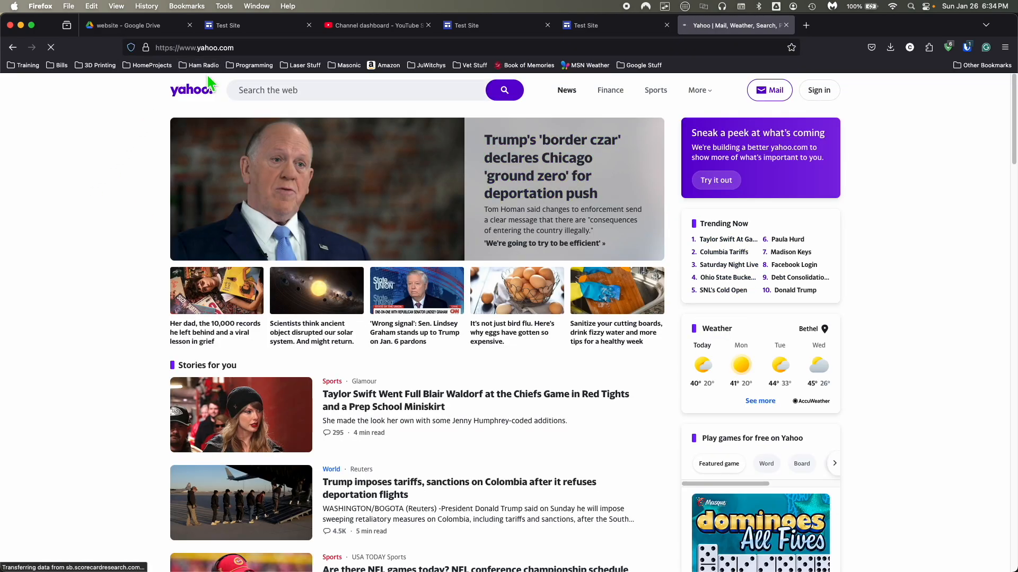
click(277, 53)
key(super+c)
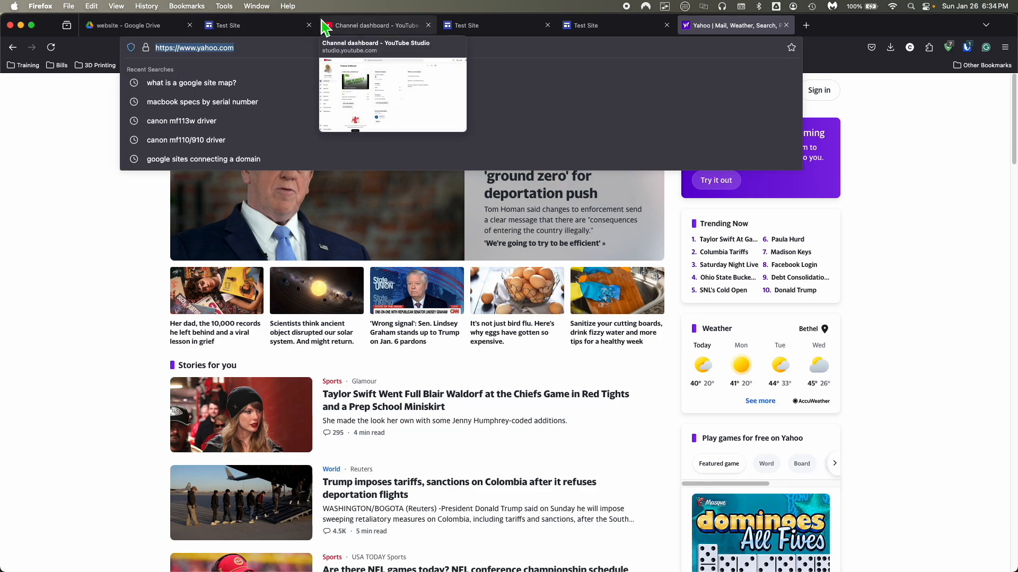
click(246, 26)
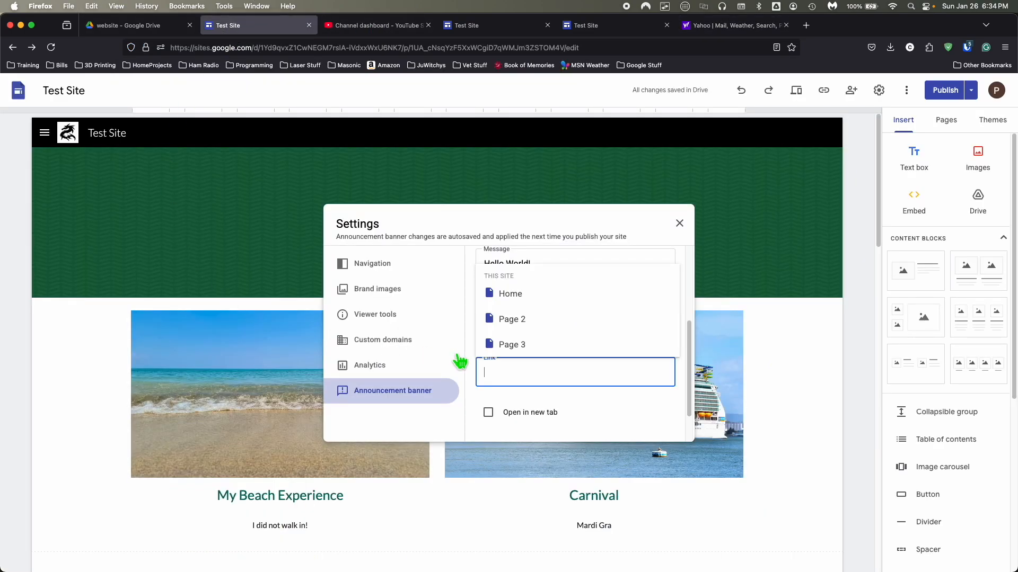
key(super+v)
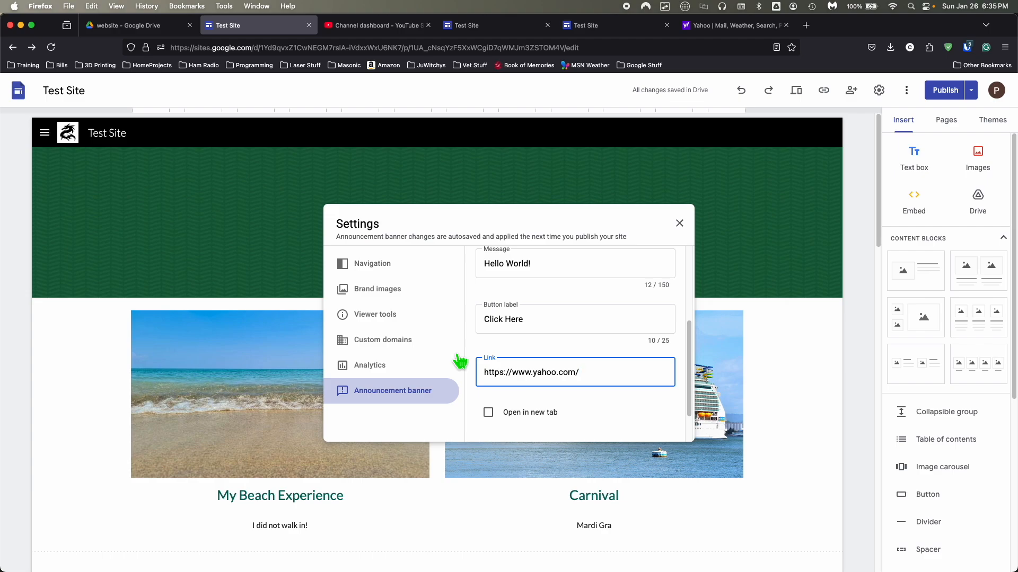
click(490, 419)
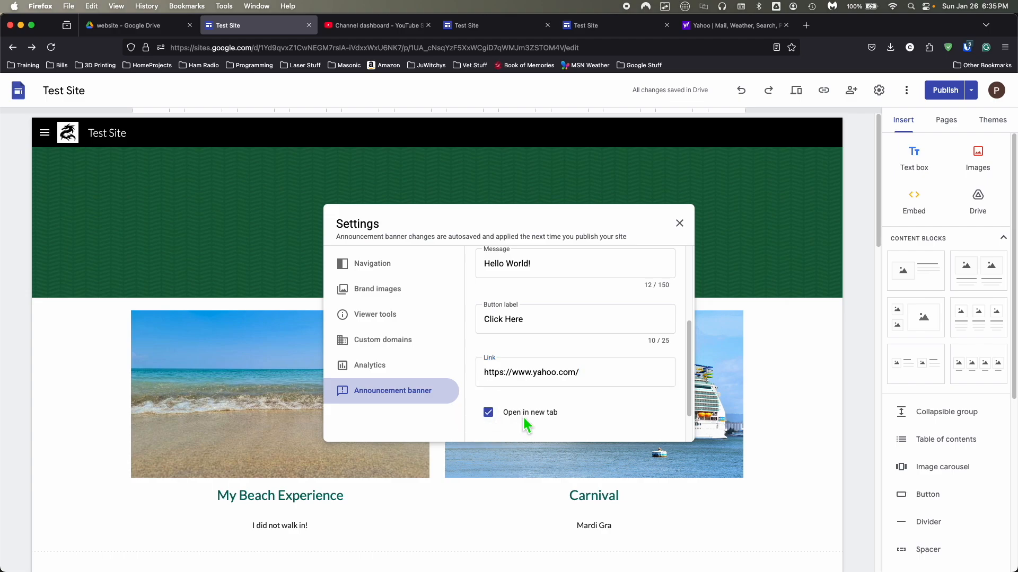
Review all announcement banner options, including the page visibility choice, and close the site settings.
scroll(523, 419, down, 2)
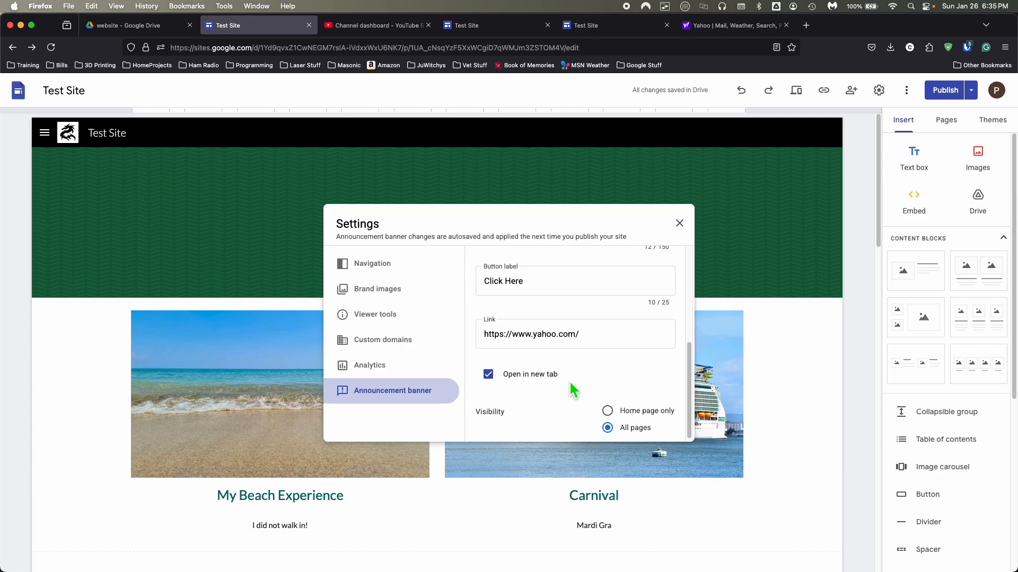
scroll(571, 391, down, 1)
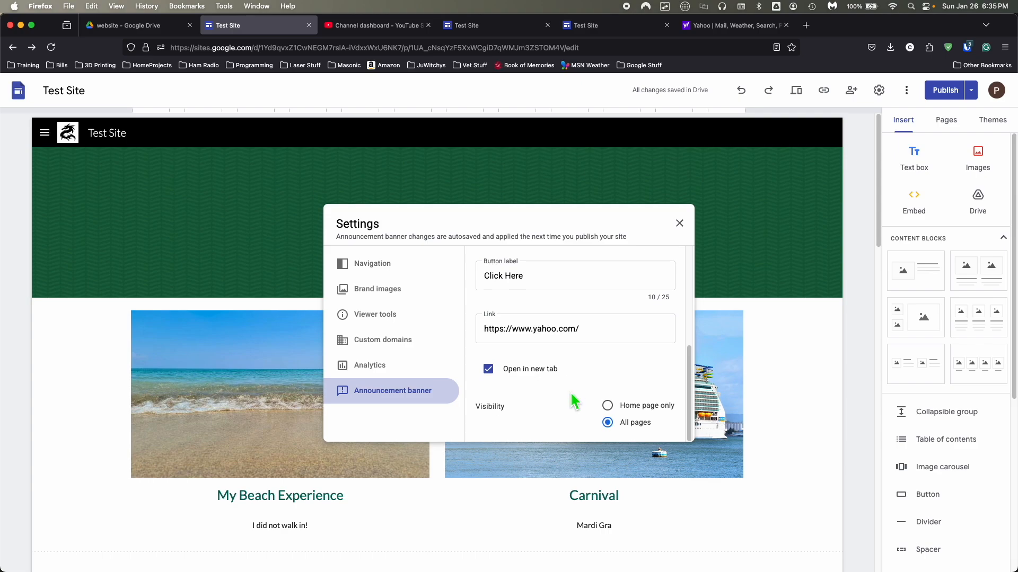
scroll(588, 398, up, 5)
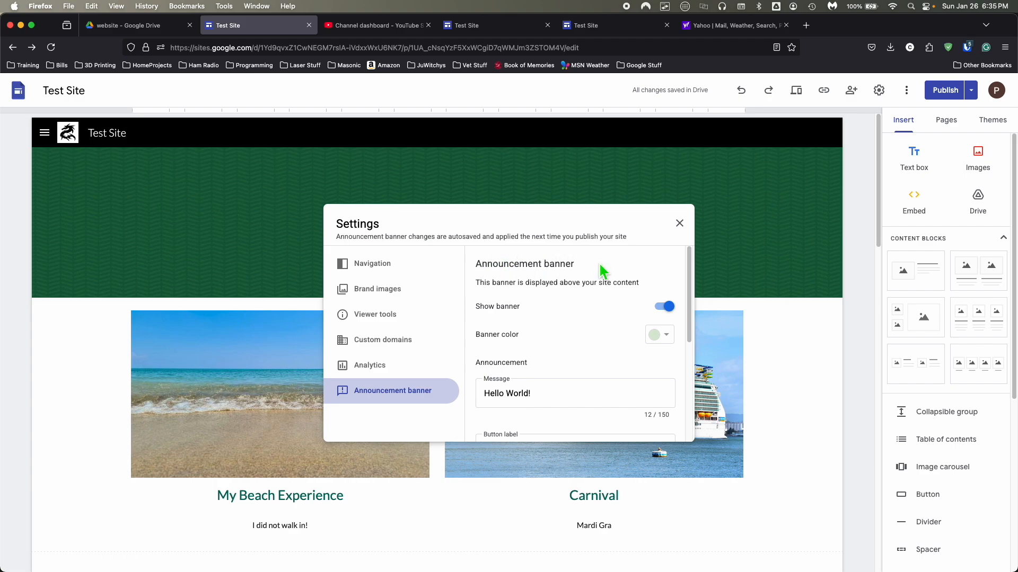
scroll(598, 267, down, 5)
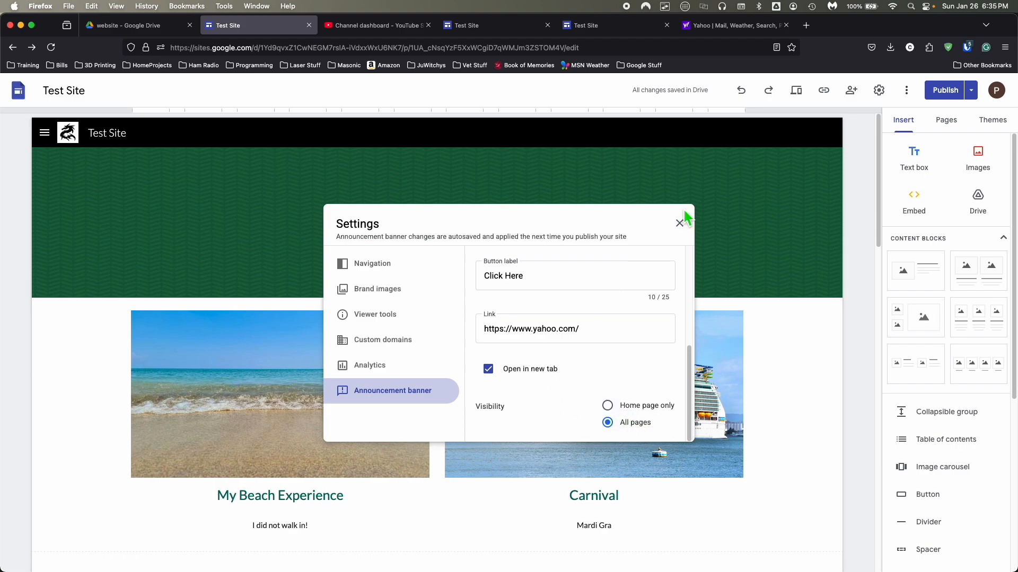
scroll(546, 344, up, 3)
scroll(603, 315, down, 3)
click(679, 223)
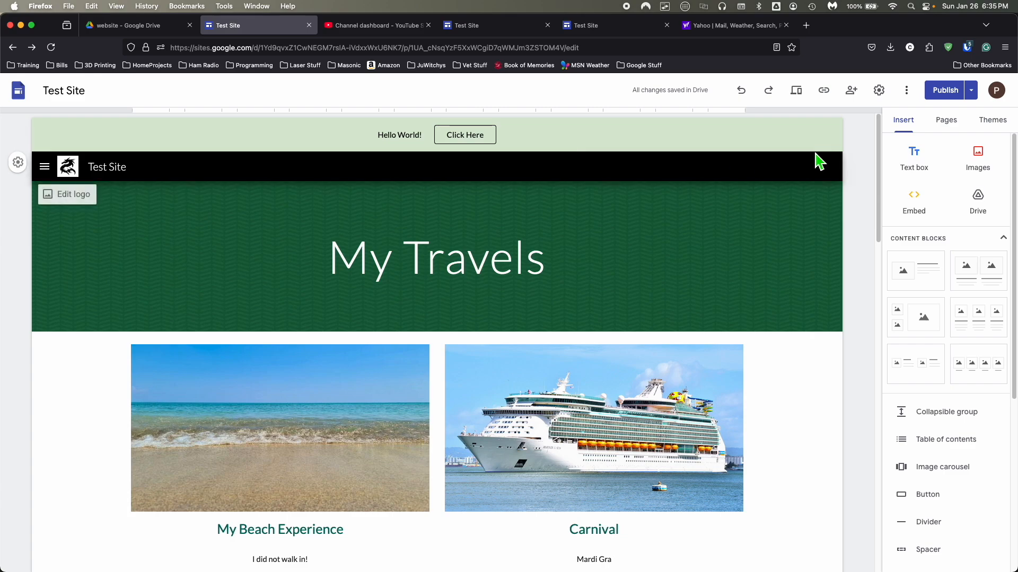
Publish the site with the added announcement banner and reload the live home page.
click(947, 91)
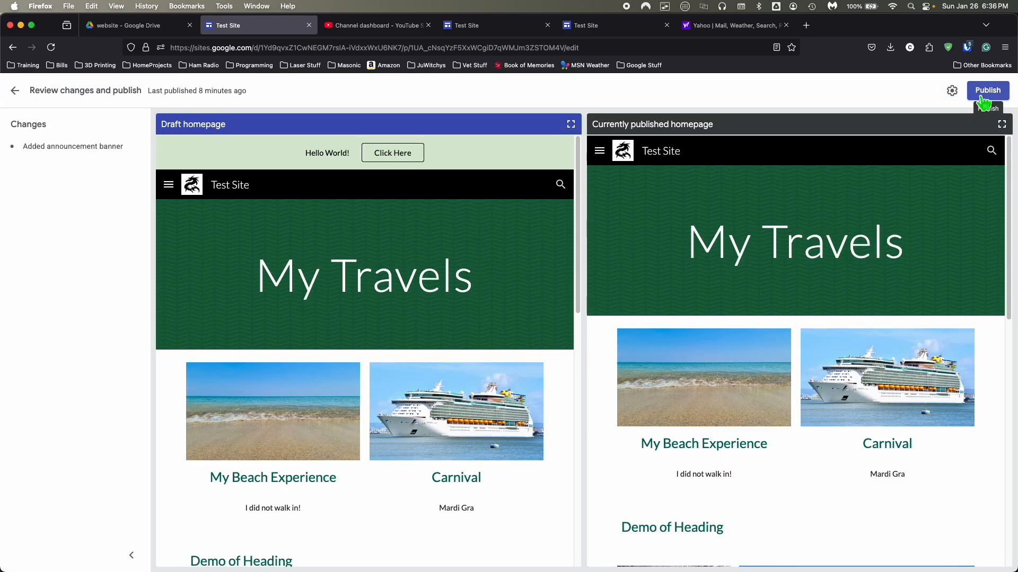
click(984, 101)
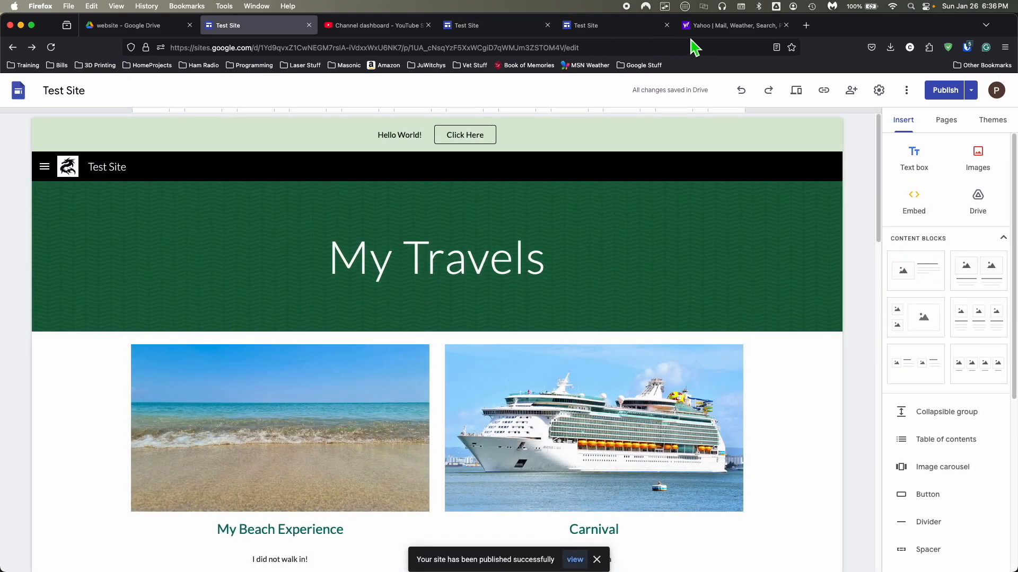
click(504, 32)
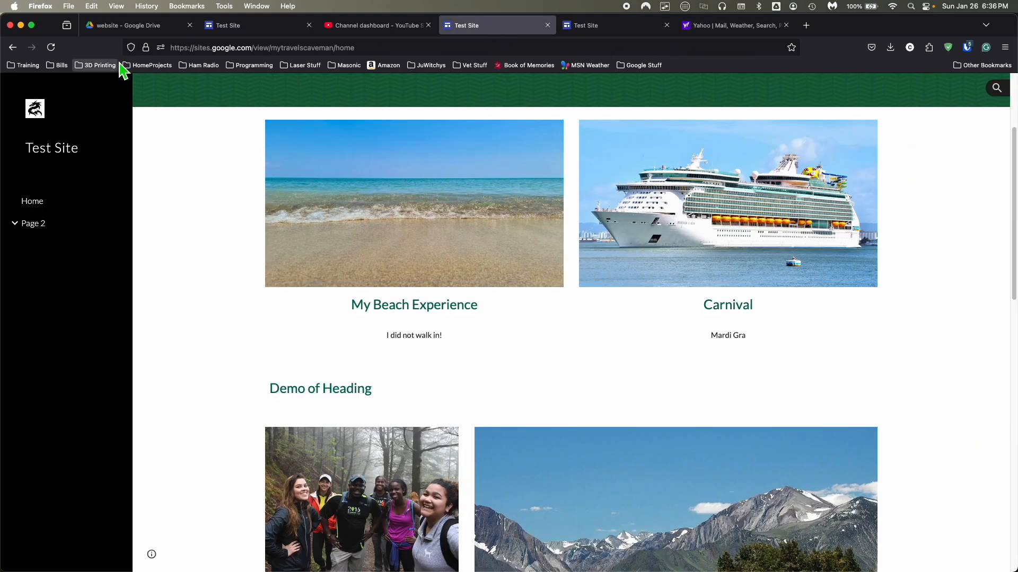
click(51, 48)
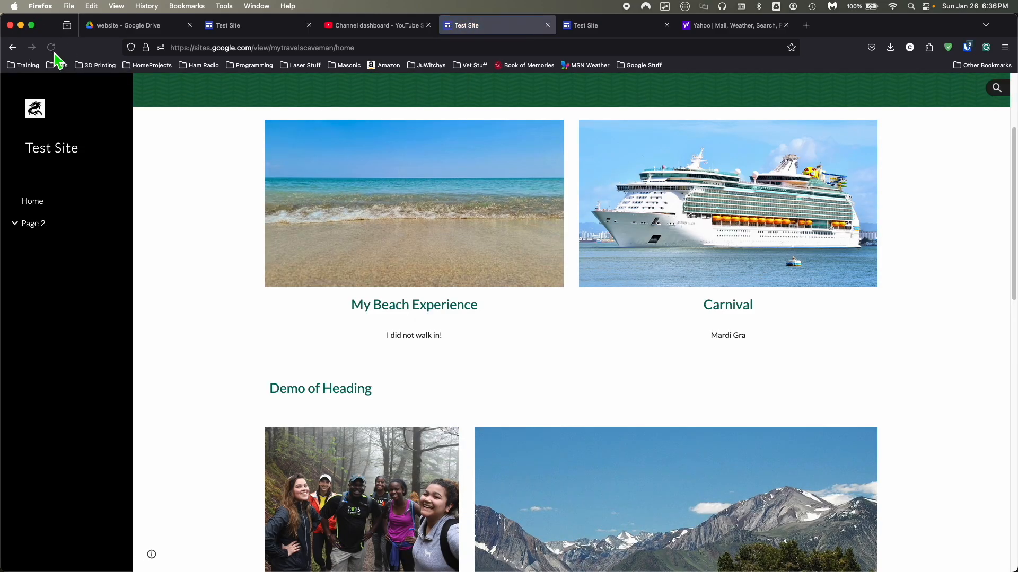
click(52, 48)
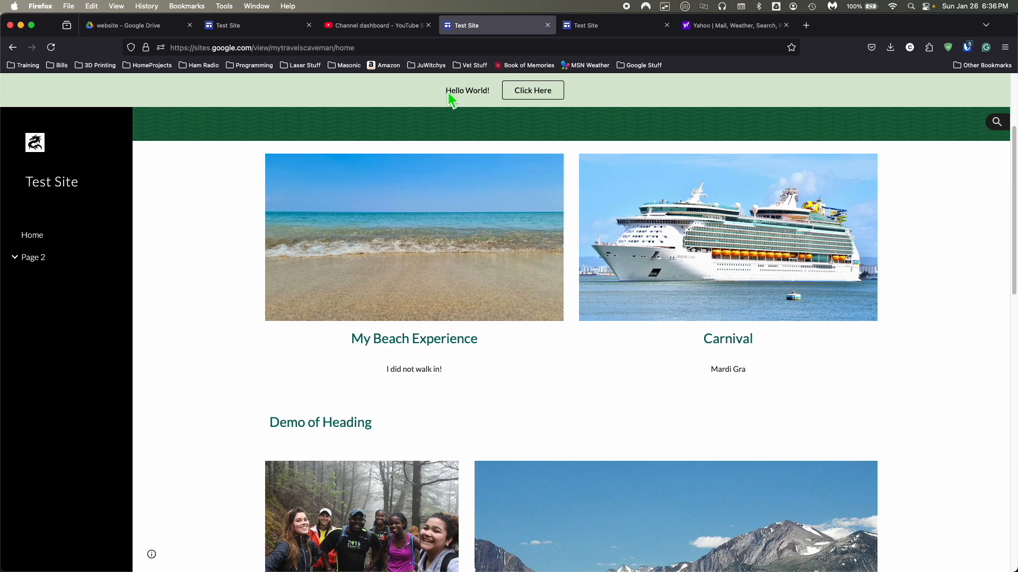
Test the banner's Click Here button on the live site, and close the Yahoo tabs and the duplicate Test Site tab.
click(544, 100)
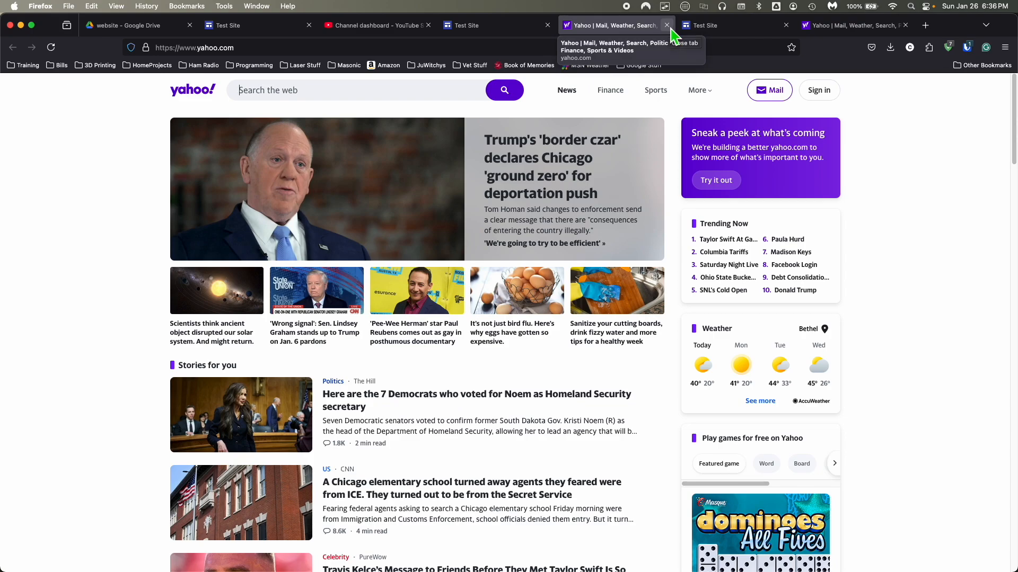
click(667, 26)
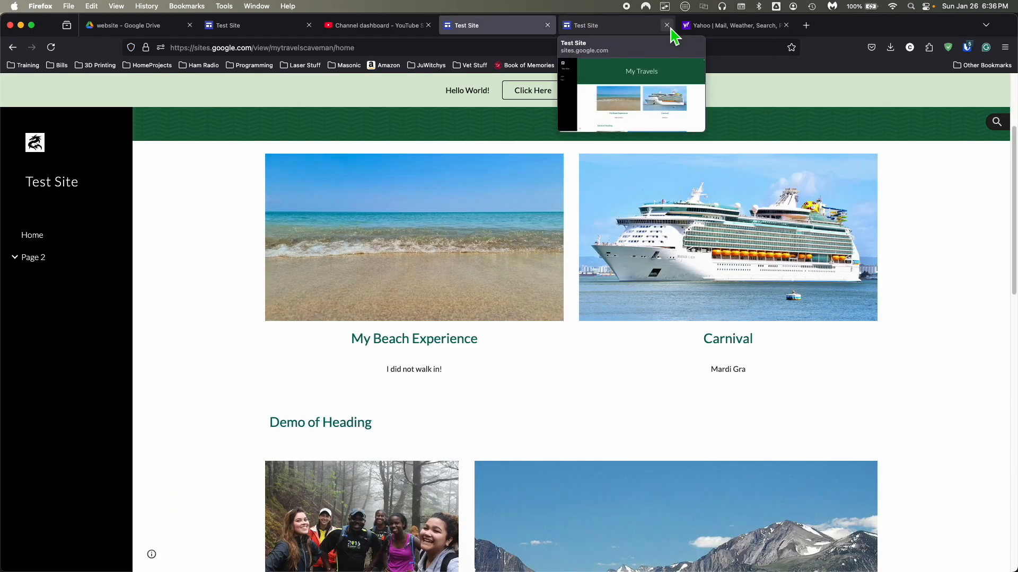
click(667, 26)
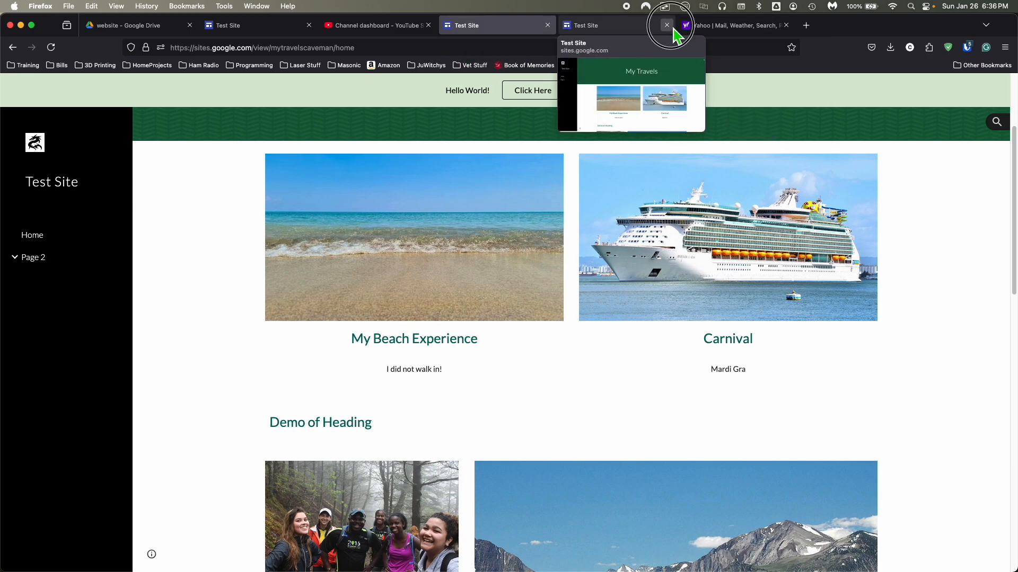
click(668, 25)
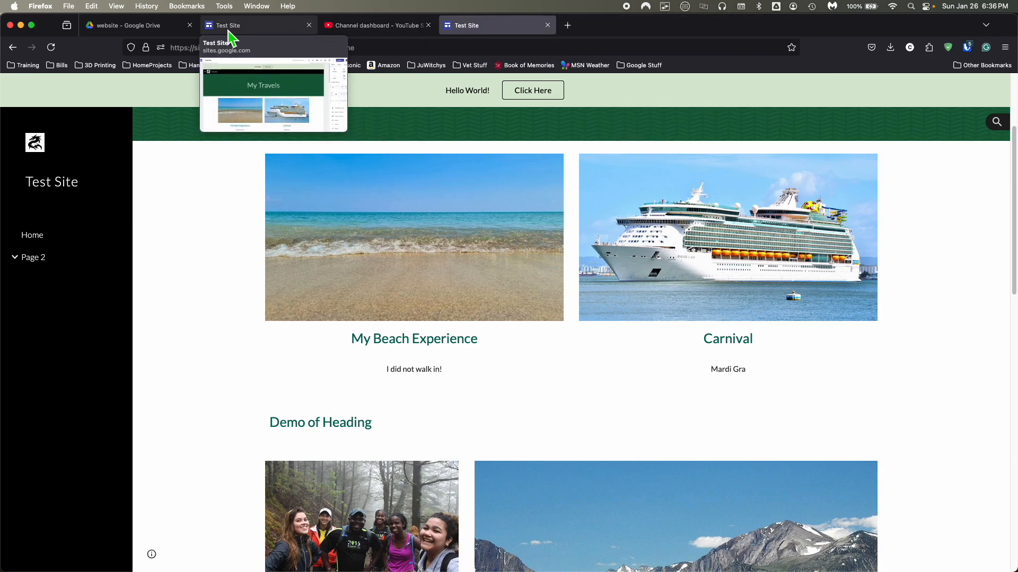
Return to the site editor and open the site's version history.
click(256, 27)
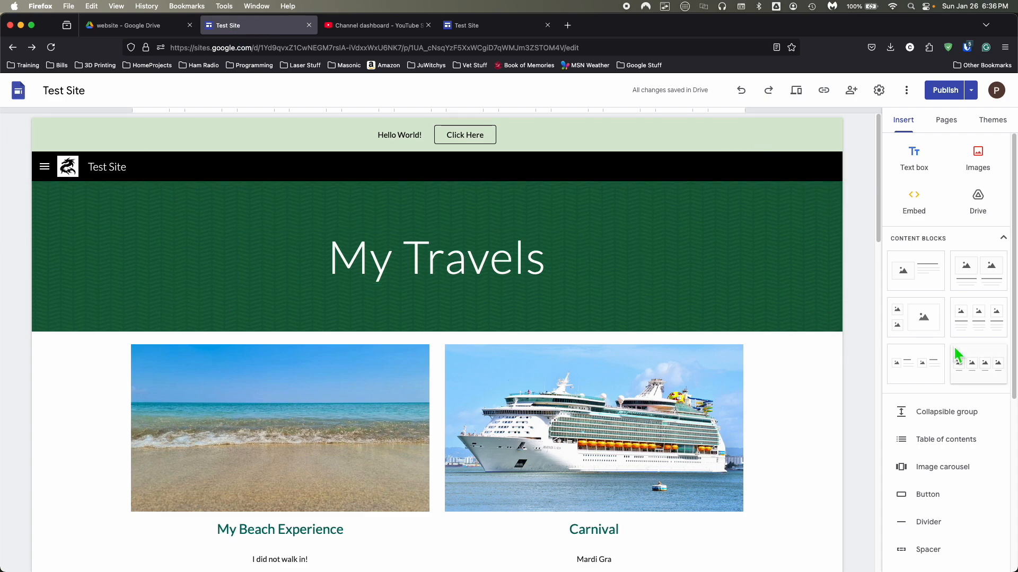
click(910, 96)
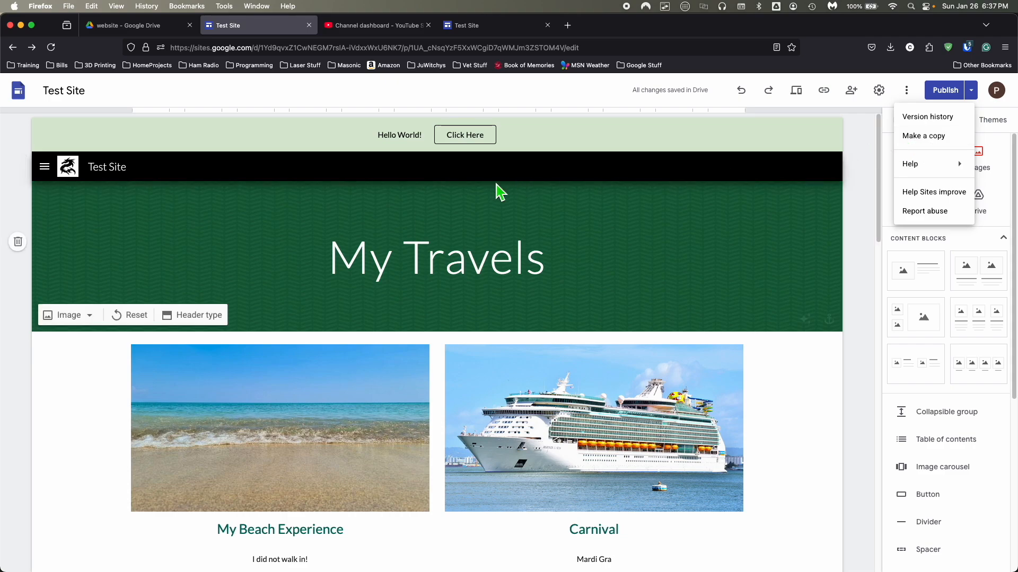
mouse_move(909, 164)
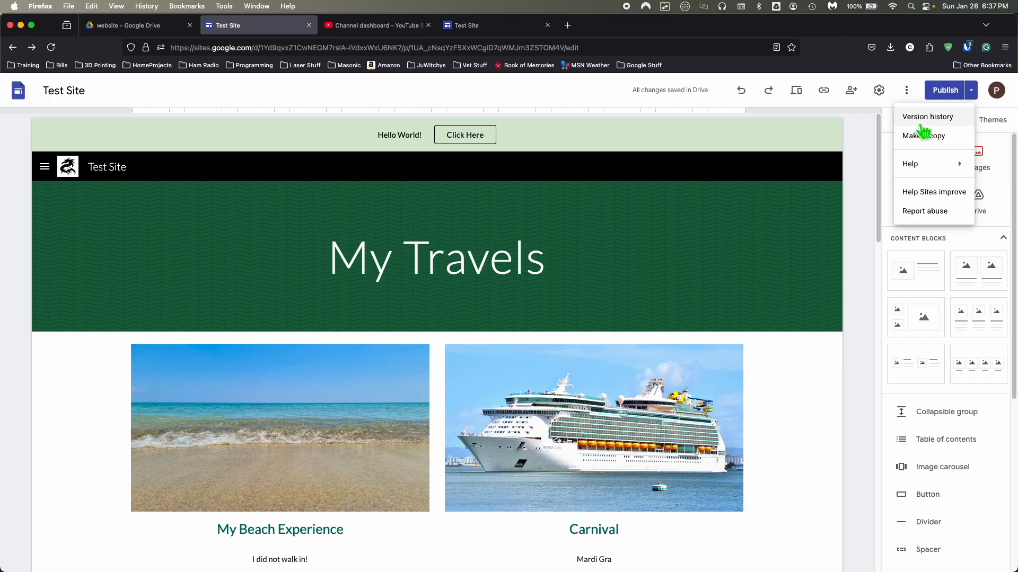
click(923, 120)
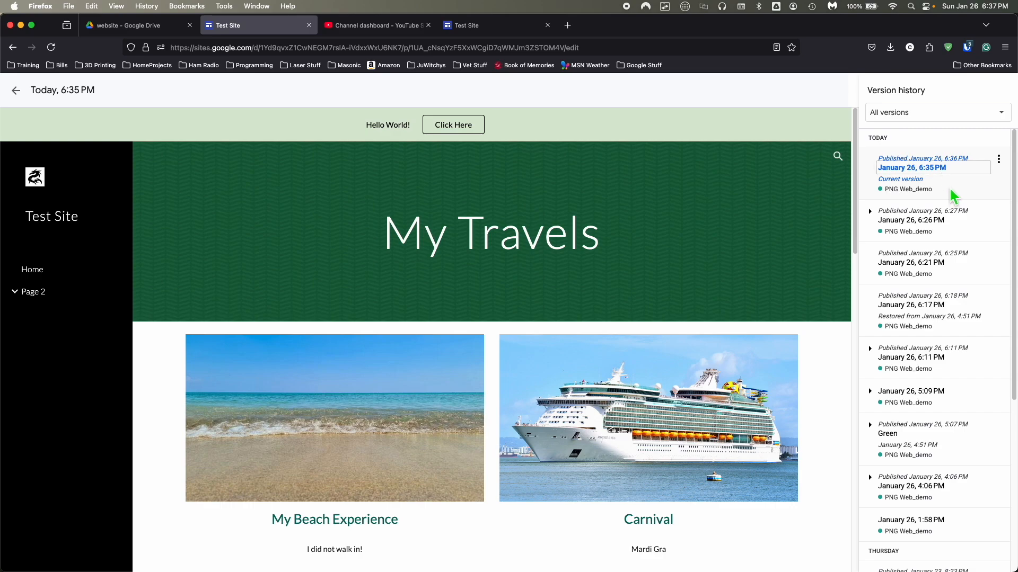
Look through the version history down to the oldest entries and preview the version named Blue from January 23.
scroll(936, 263, down, 1)
scroll(938, 269, down, 1)
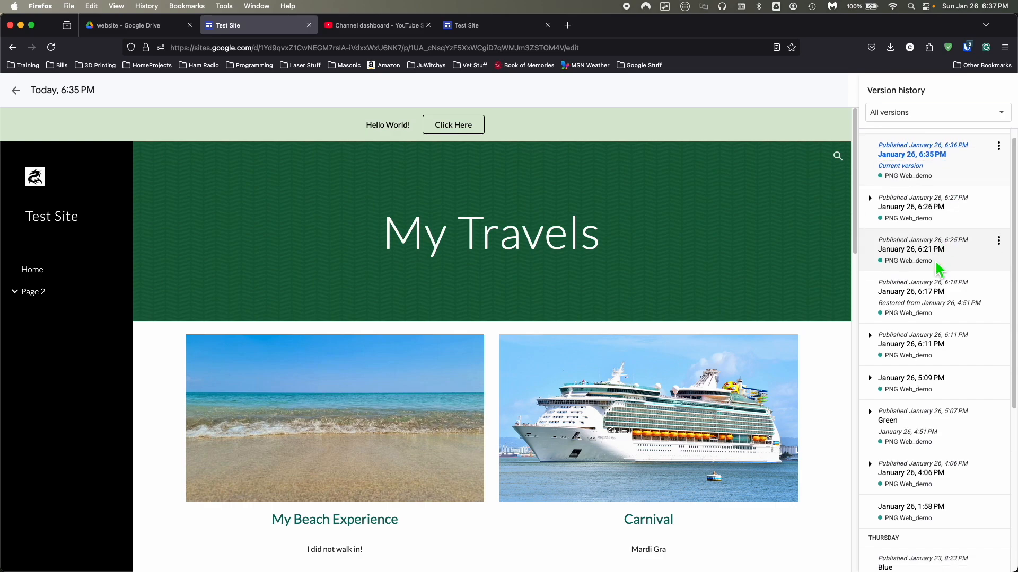
scroll(936, 262, down, 3)
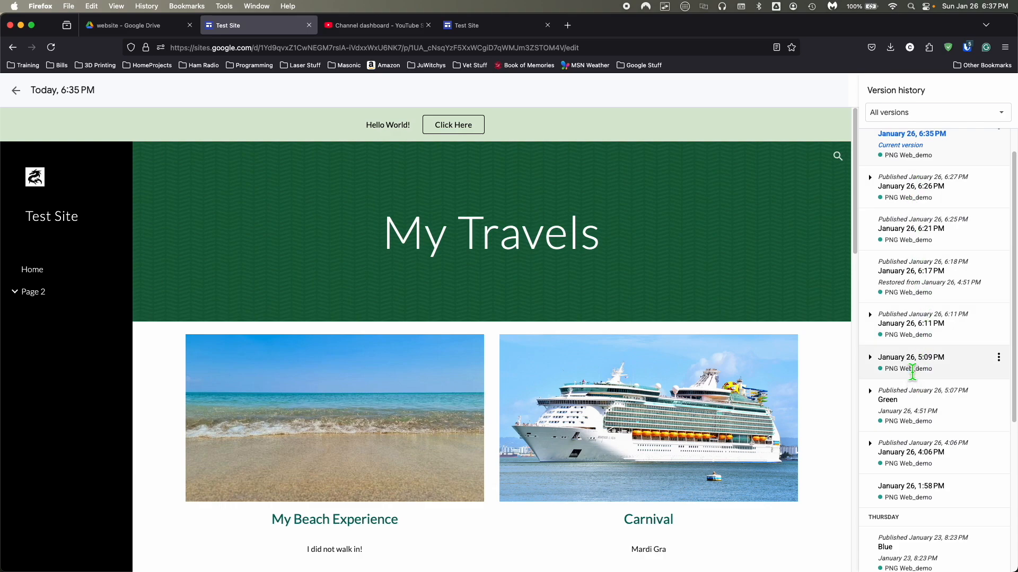
scroll(909, 379, down, 4)
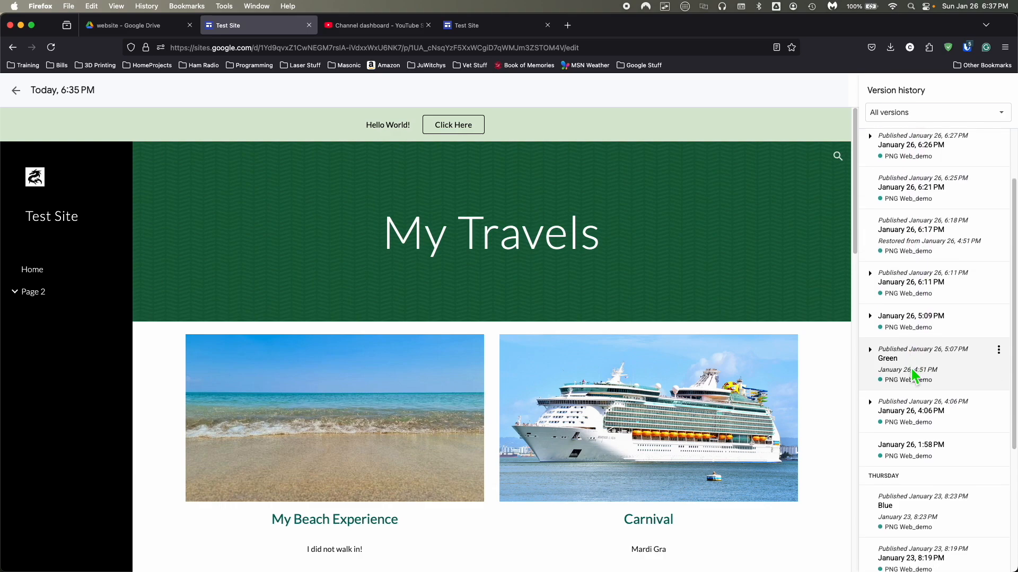
scroll(912, 374, down, 8)
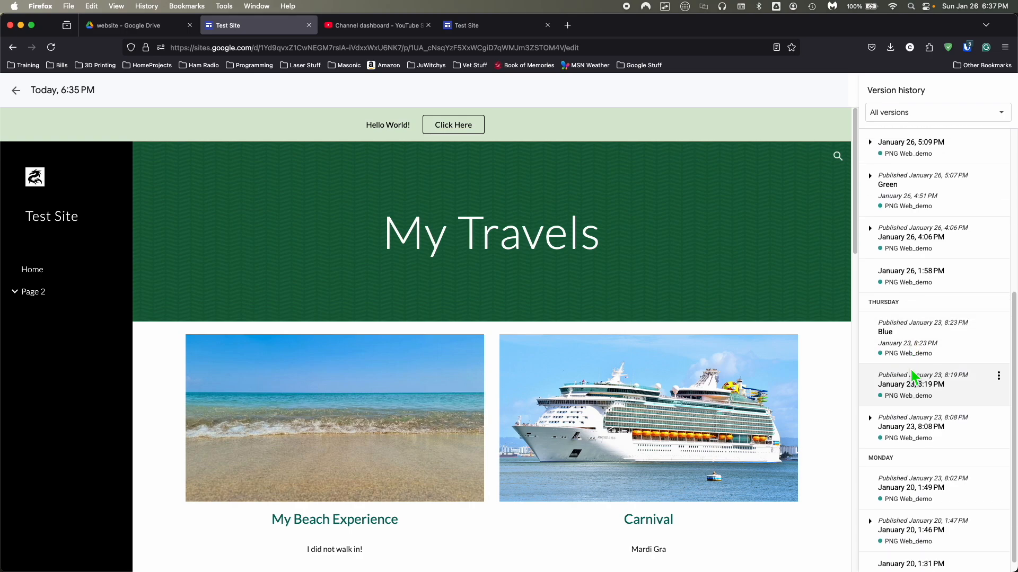
scroll(912, 377, down, 1)
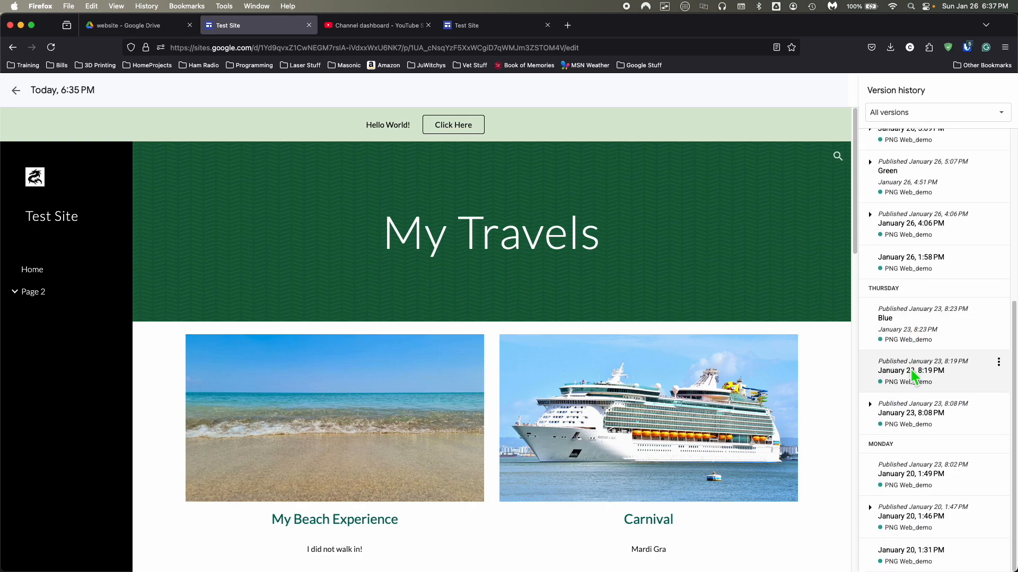
click(906, 330)
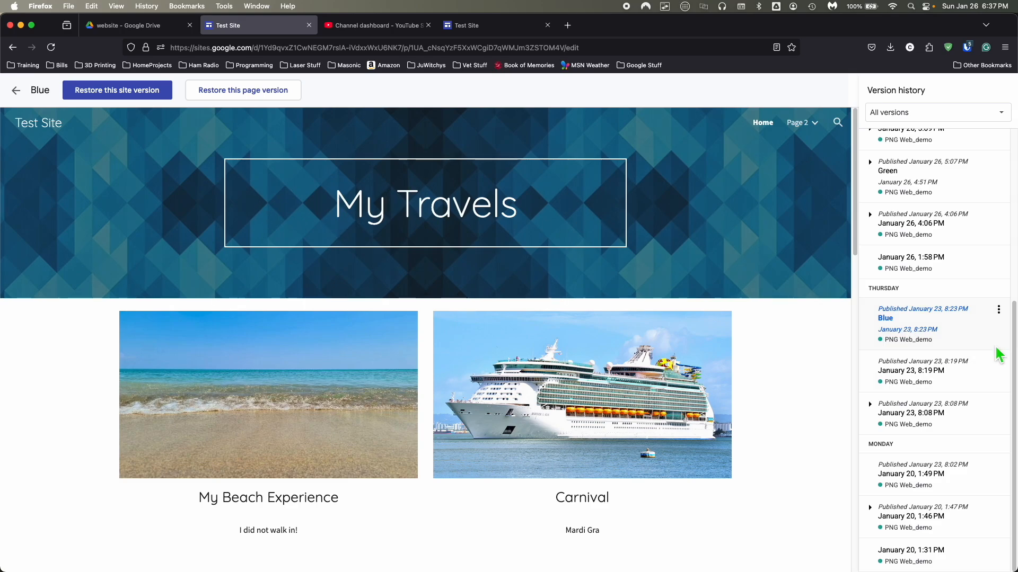
Preview the January 26, 6:17 PM version that was restored from 4:51 PM, and look over the older versions again.
scroll(949, 356, up, 5)
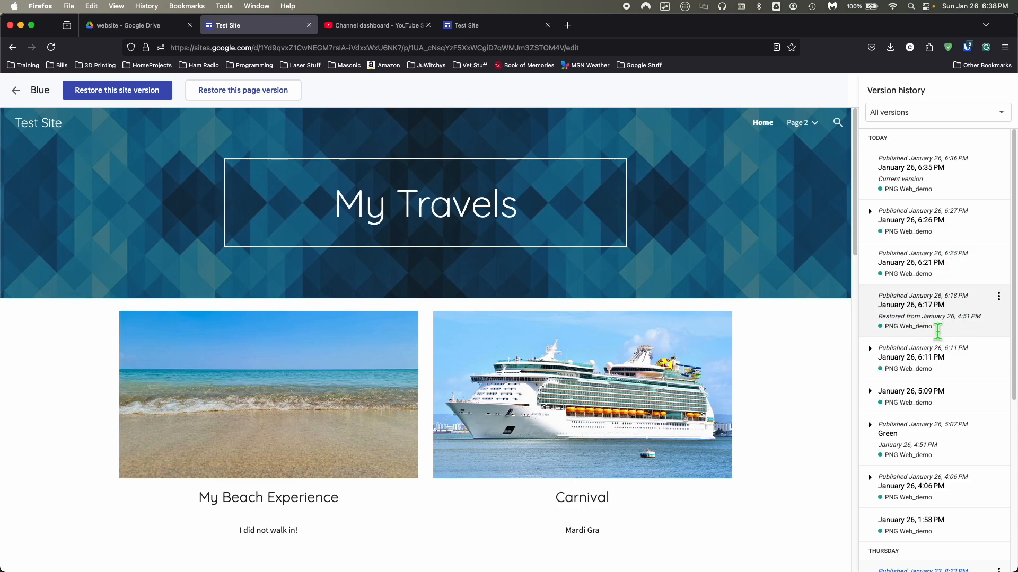
click(957, 318)
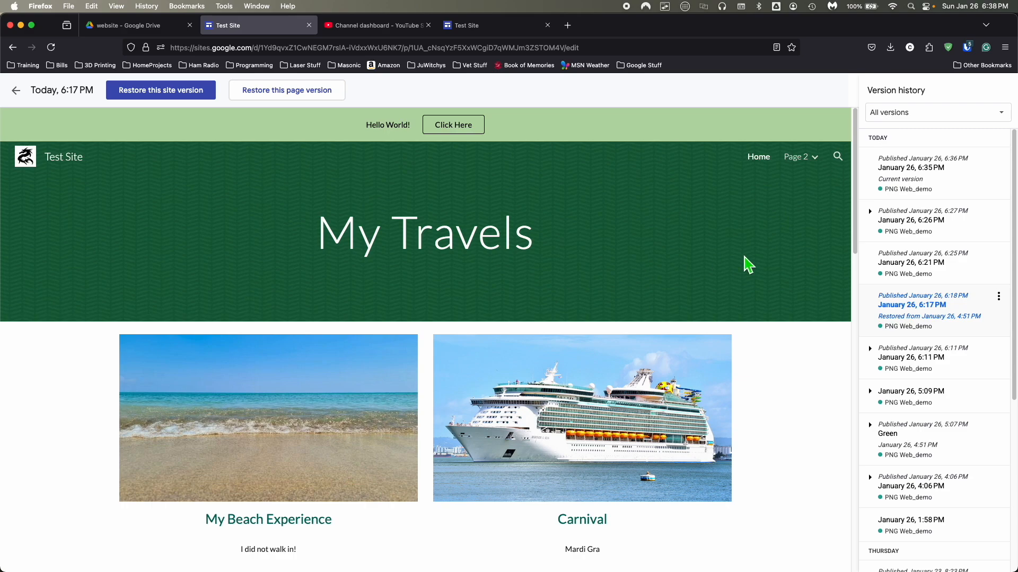
scroll(901, 355, down, 5)
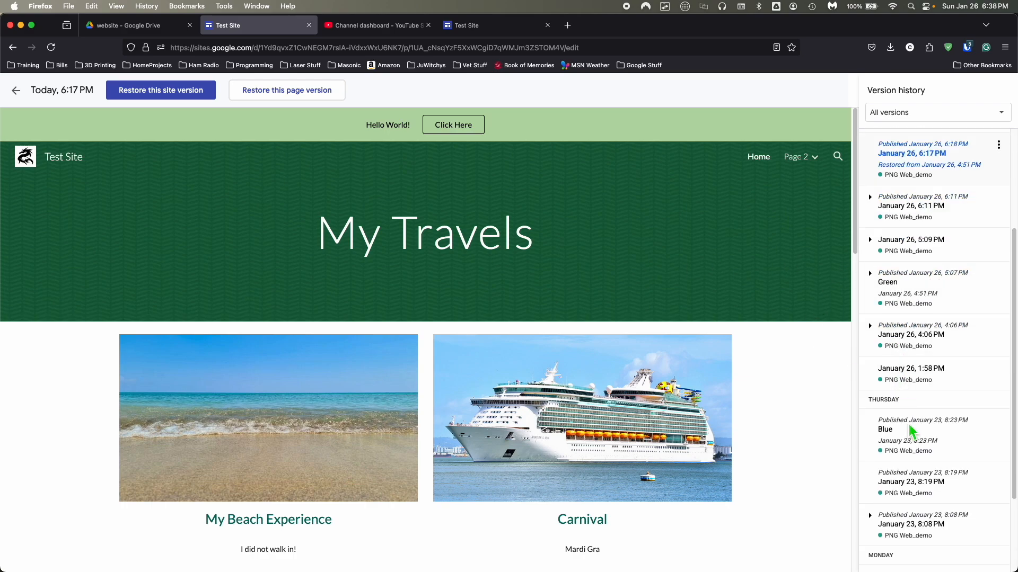
scroll(921, 445, up, 5)
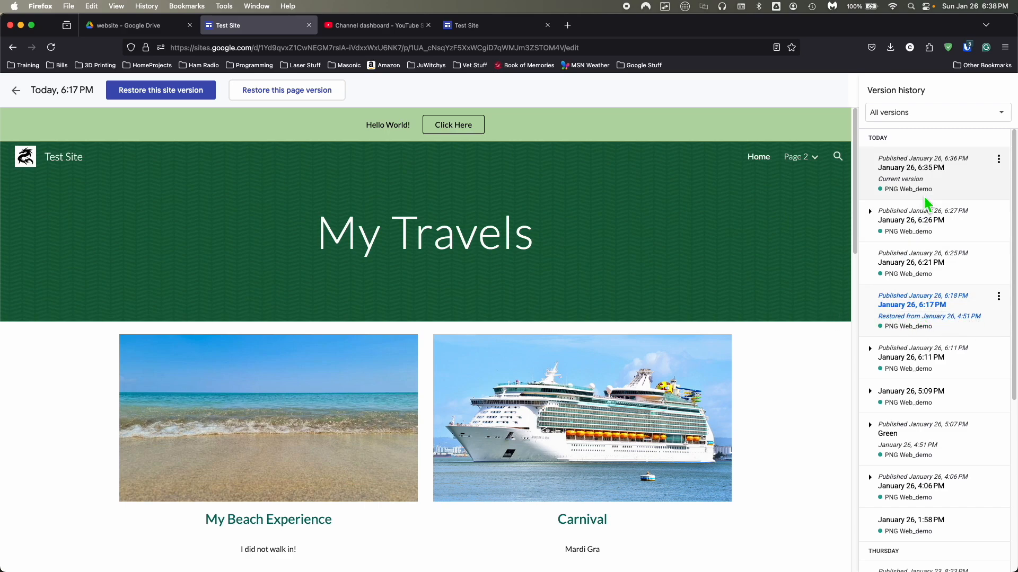
Preview the January 26 versions from 6:21 PM, 6:26 PM and 6:35 PM, and return to the site editor.
click(916, 264)
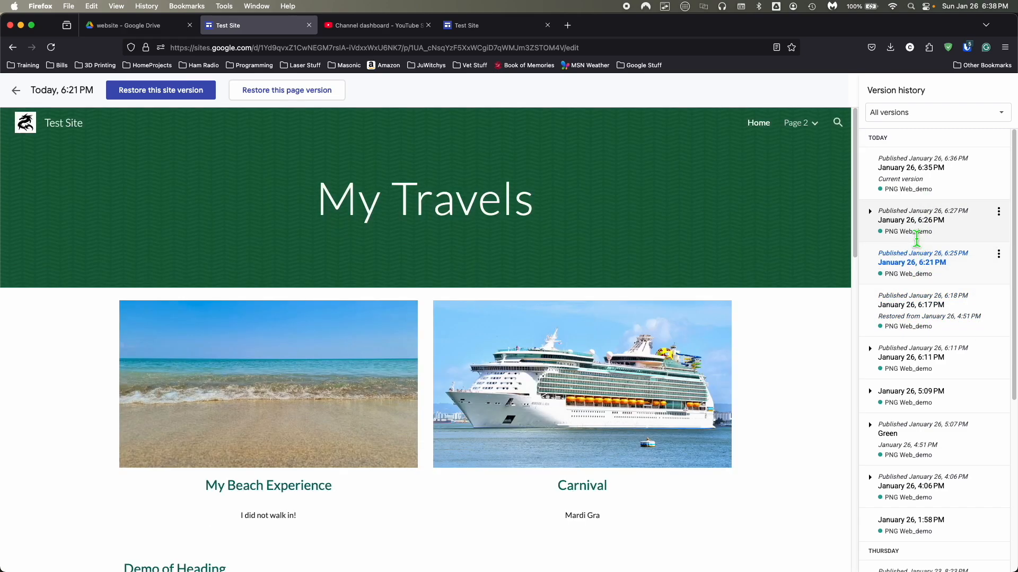
click(919, 233)
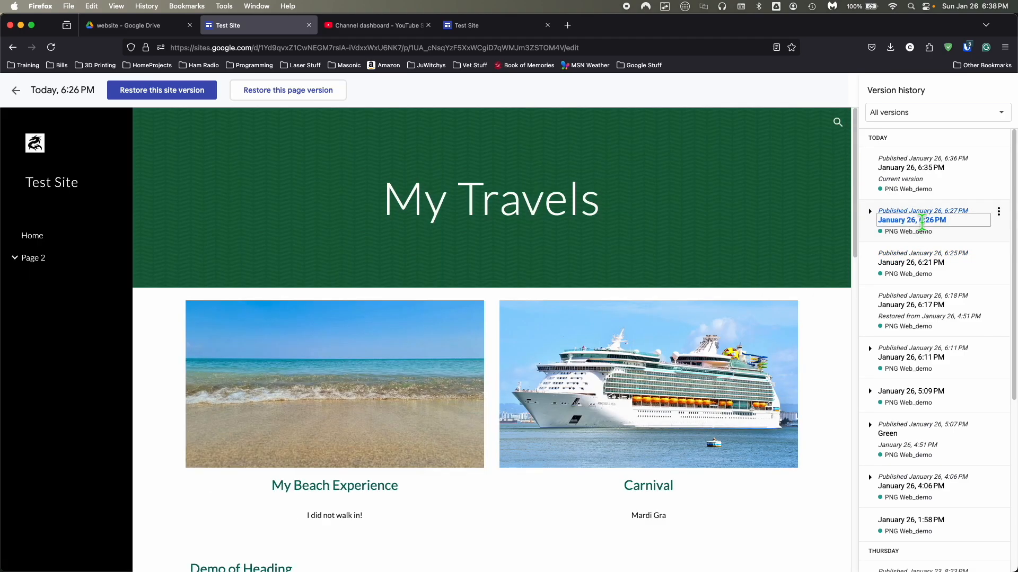
click(966, 188)
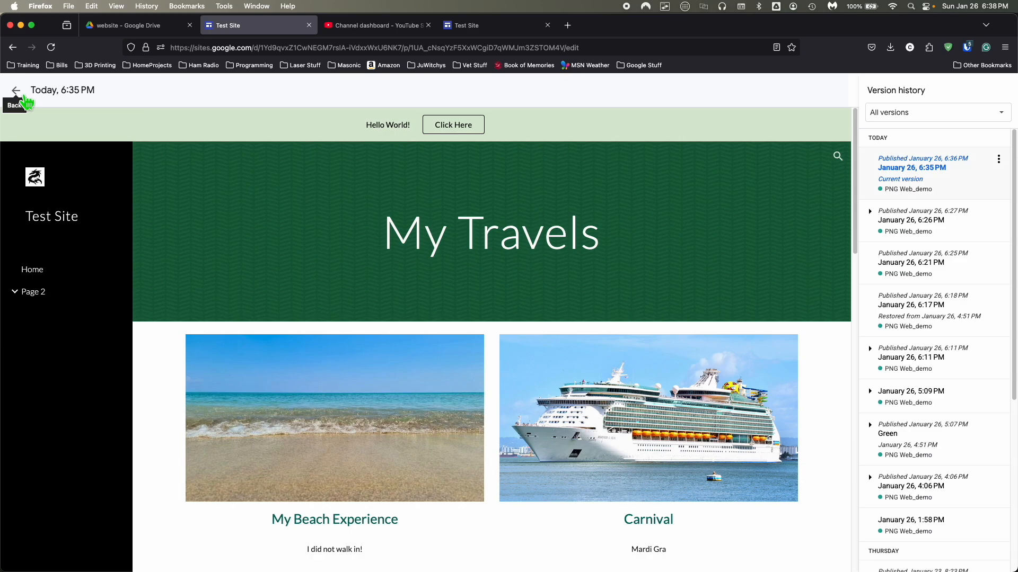
click(21, 94)
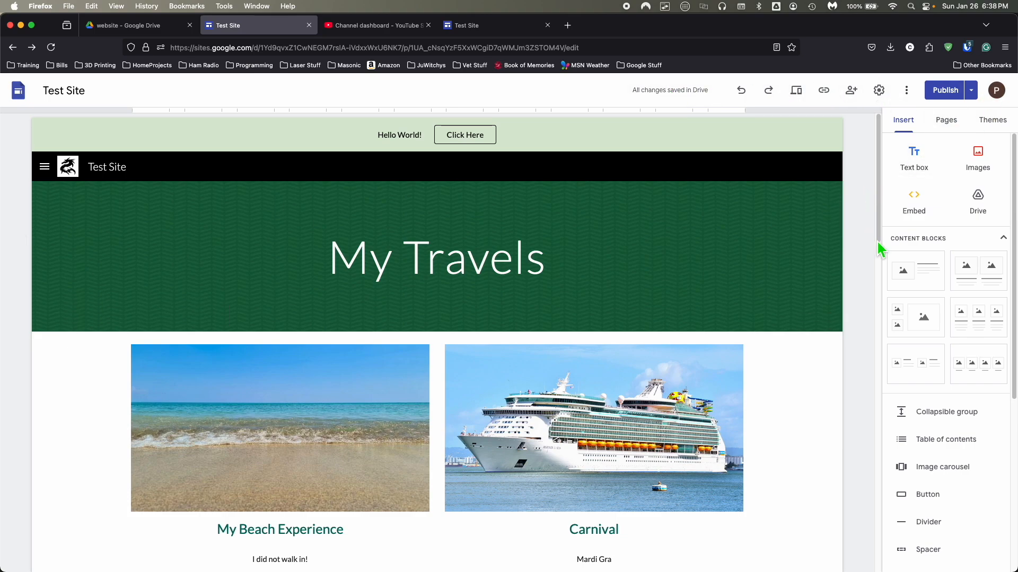
scroll(937, 452, down, 1)
scroll(937, 452, down, 8)
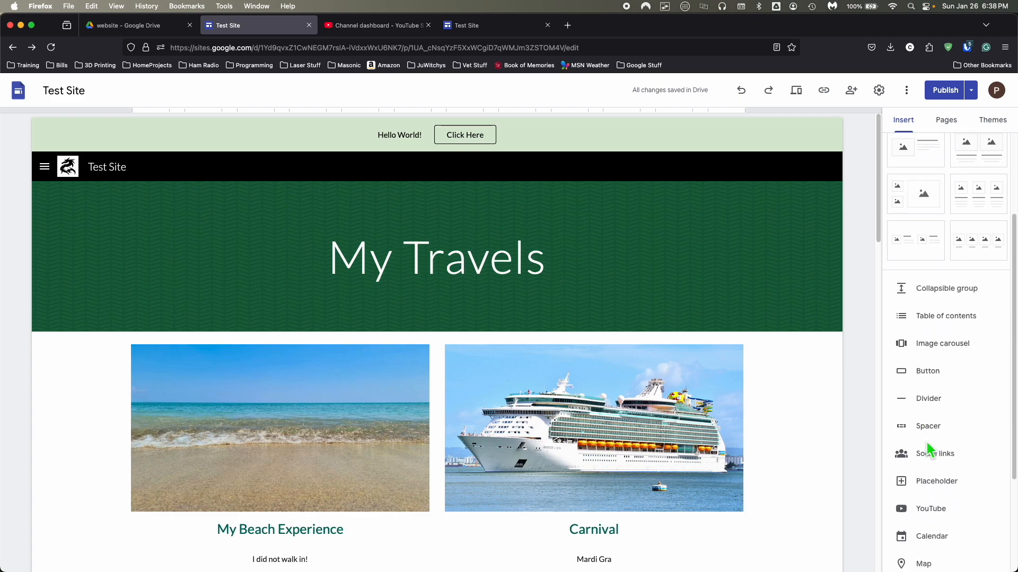
scroll(930, 449, up, 6)
scroll(929, 448, up, 4)
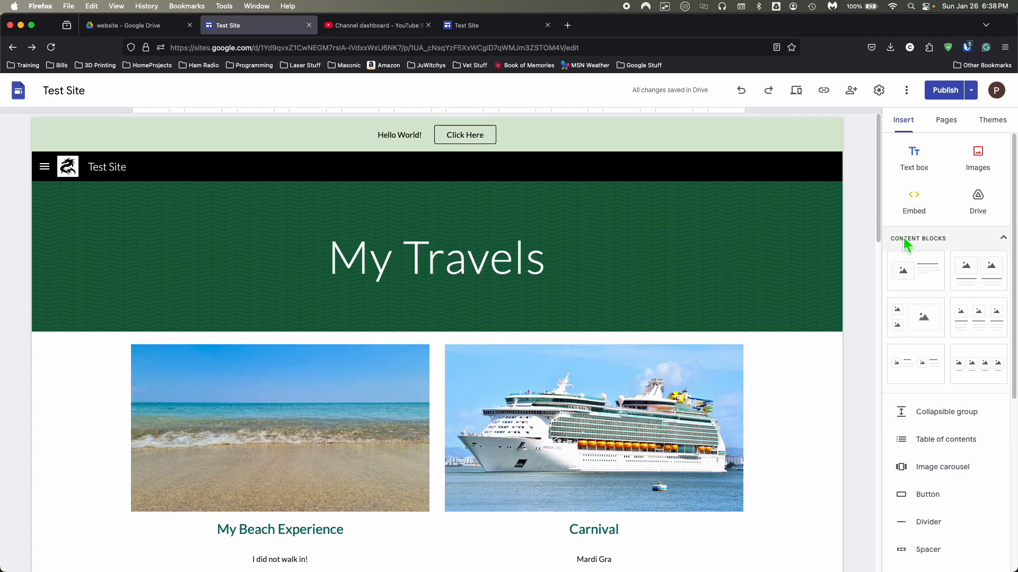